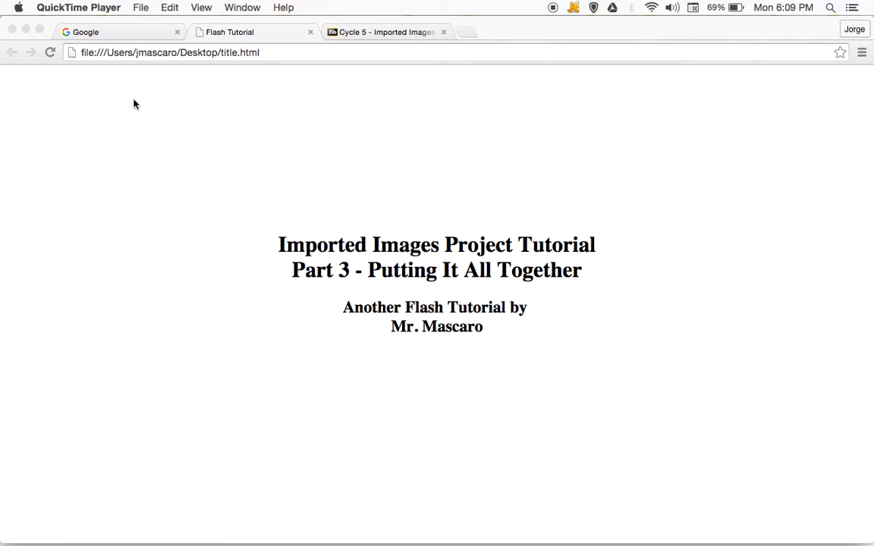
Step: Open the Cycle 5 Project Demo file ImportedImages.swf from the Blackboard course page to watch the finished animation
left_click(332, 33)
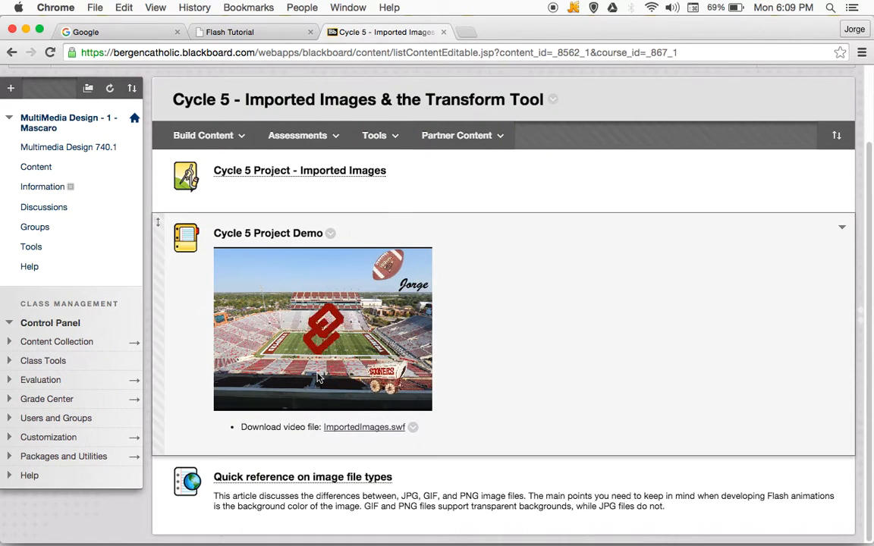
left_click(361, 427)
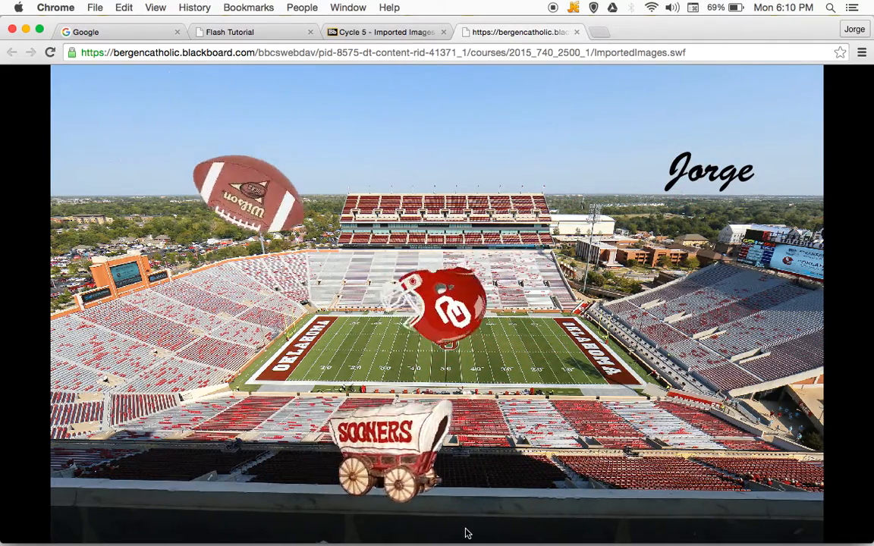
Step: Switch to Adobe Flash CS6 and create a motion tween on the Sooners wagon in the Untitled-1 document
mouse_move(541, 543)
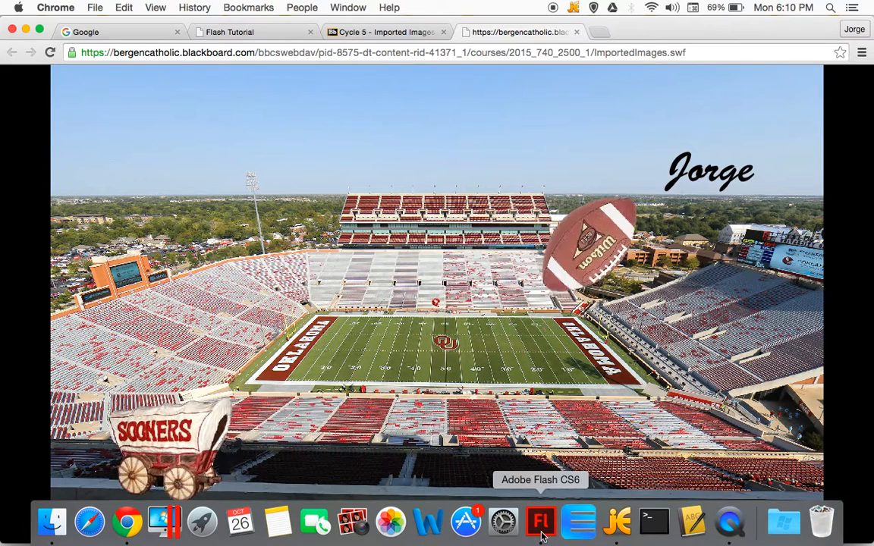
left_click(541, 522)
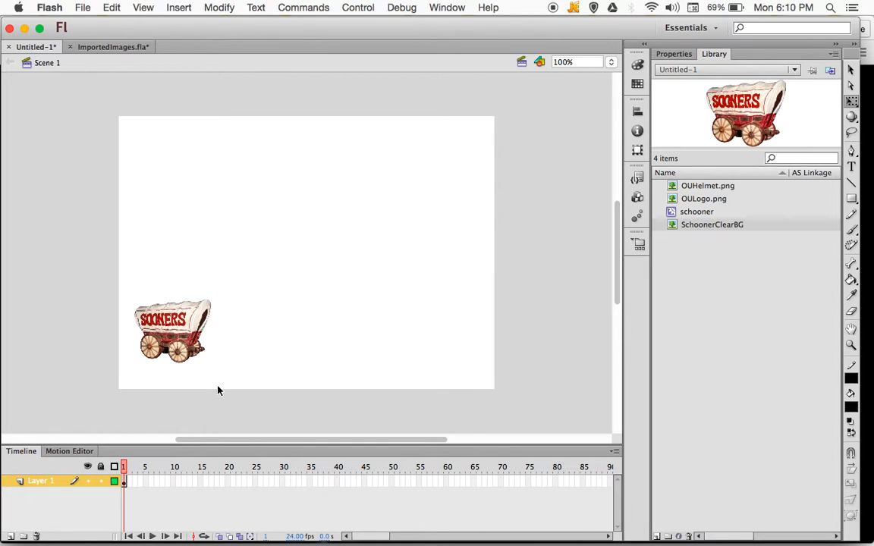
left_click(175, 334)
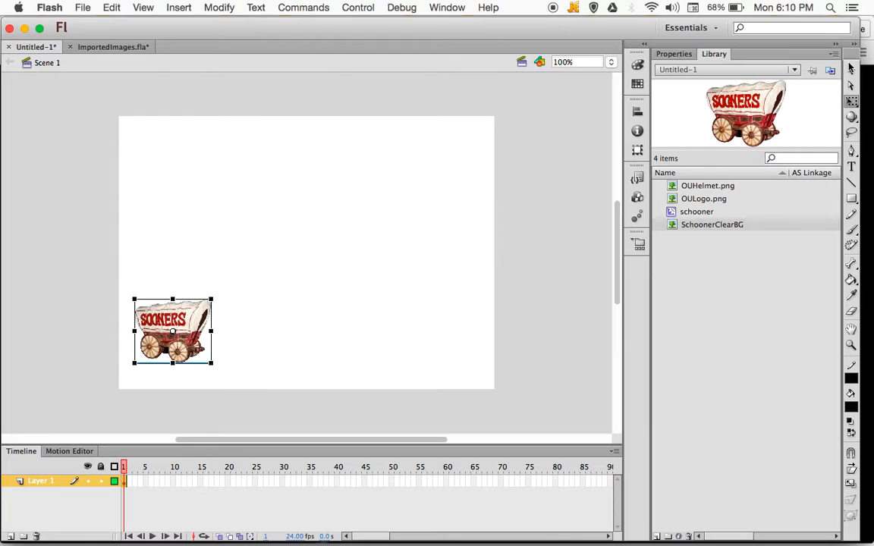
key("v")
right_click(182, 303)
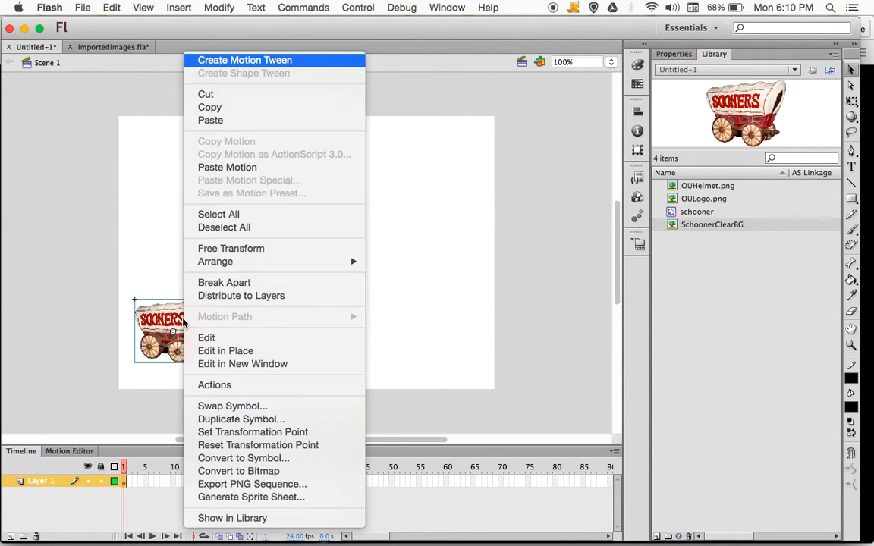
left_click(272, 61)
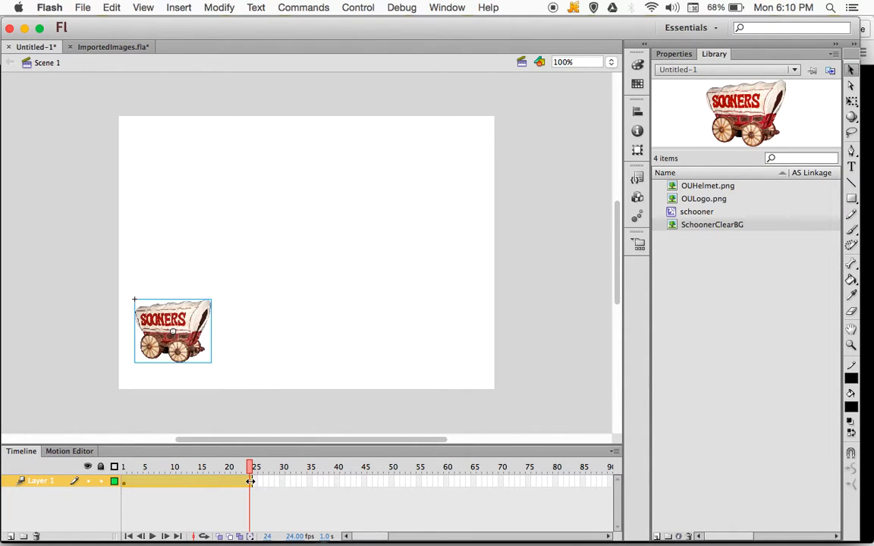
Step: Place the wagon in the stage's lower-right corner at frame 24 and in the lower-left corner at frame 1
left_click_drag(195, 323, 470, 351)
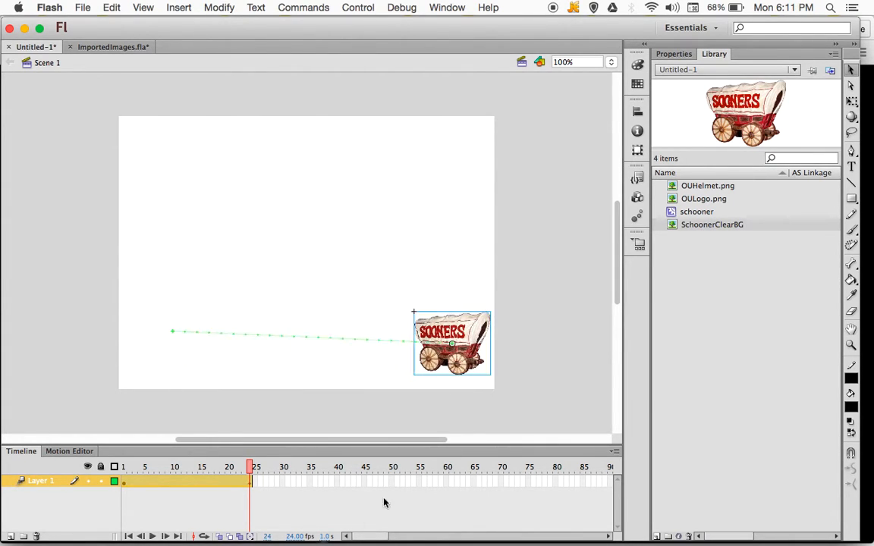
left_click(126, 484)
left_click_drag(189, 312, 171, 329)
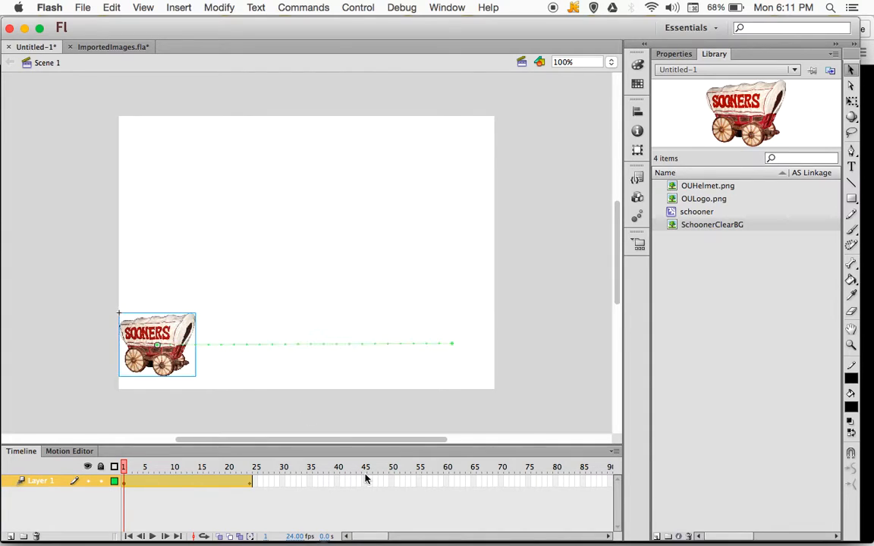
Step: Extend the wagon's motion tween to frame 30 and play the animation
left_click_drag(252, 478, 284, 478)
left_click(284, 479)
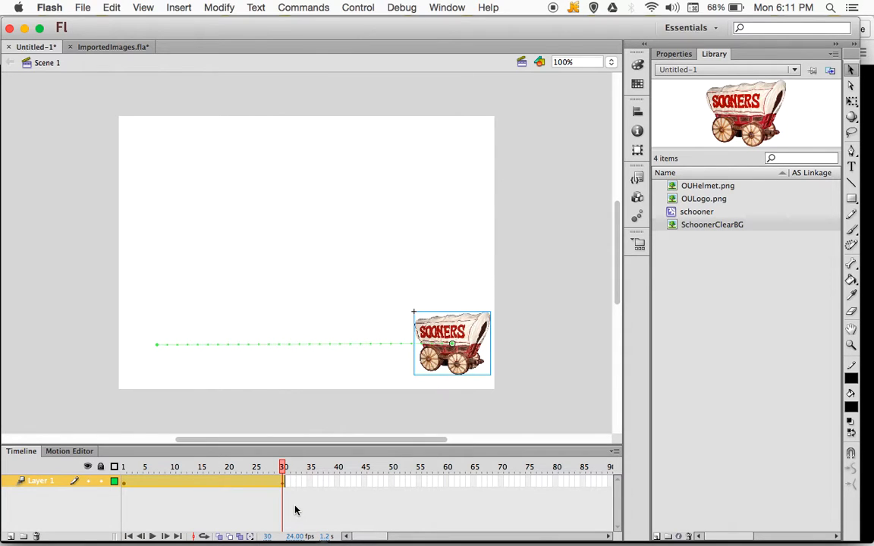
key("Return")
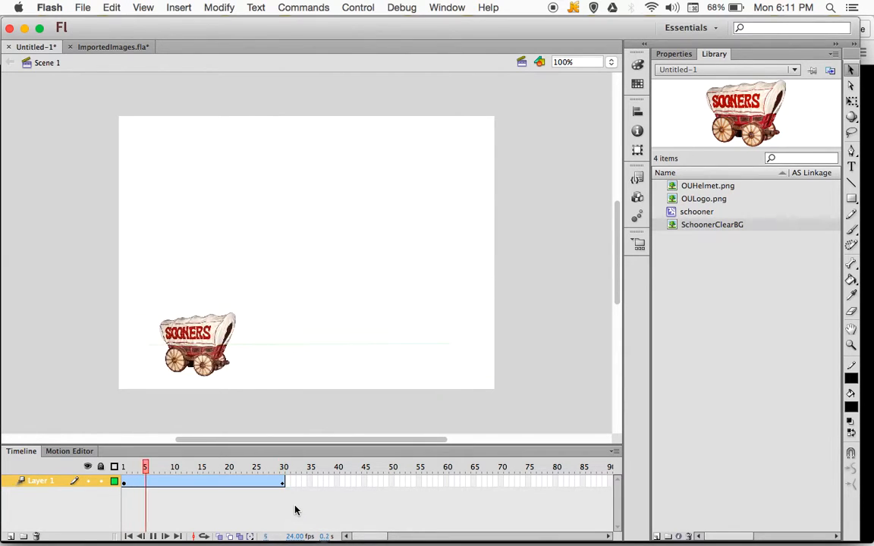
key("Return")
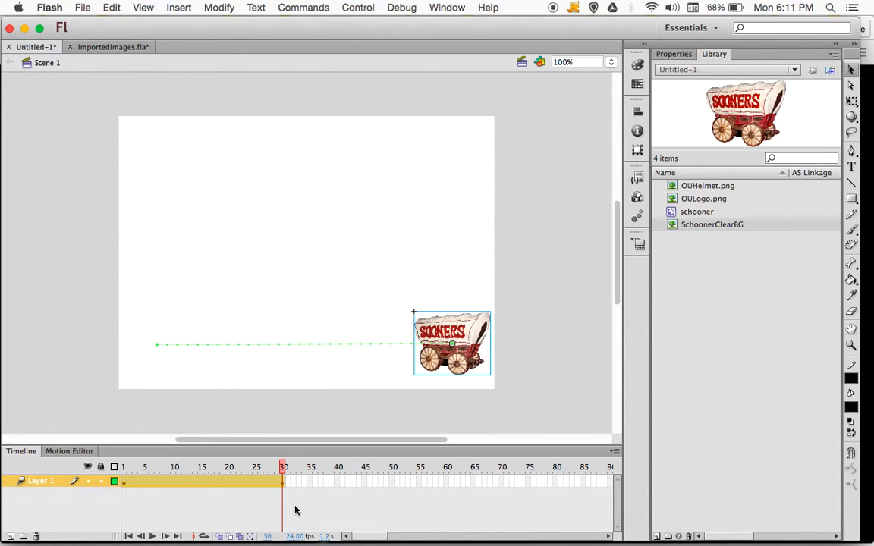
key("Return")
Step: Copy the wagon's tween frames, paste them starting at frame 31, and play the result
right_click(201, 483)
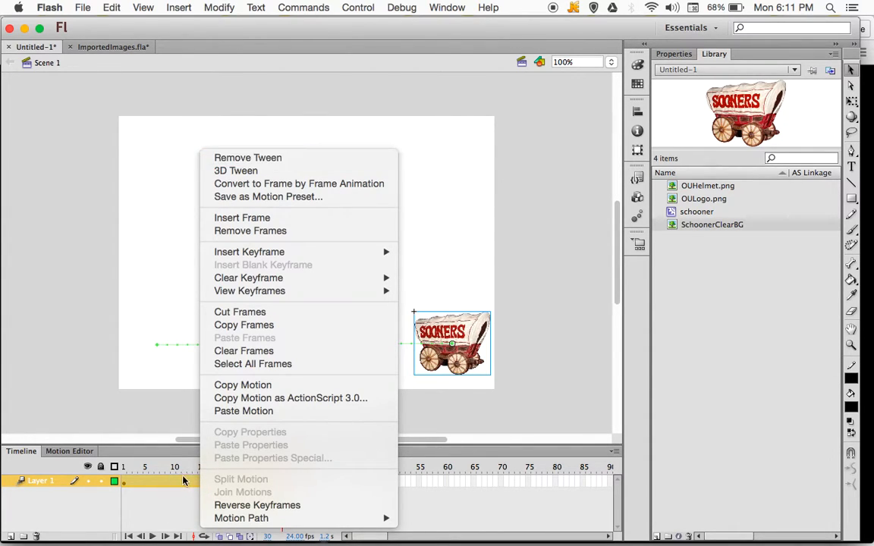
left_click(250, 325)
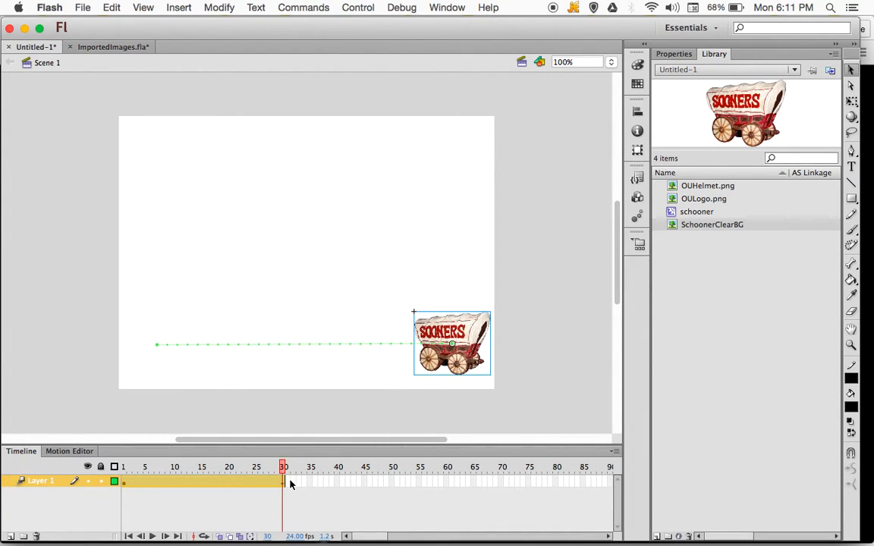
left_click(285, 483)
right_click(286, 483)
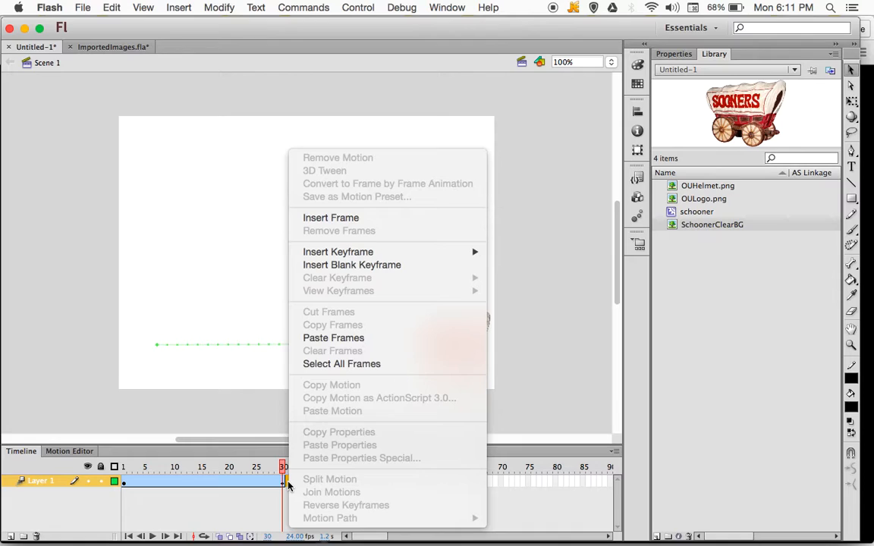
left_click(334, 338)
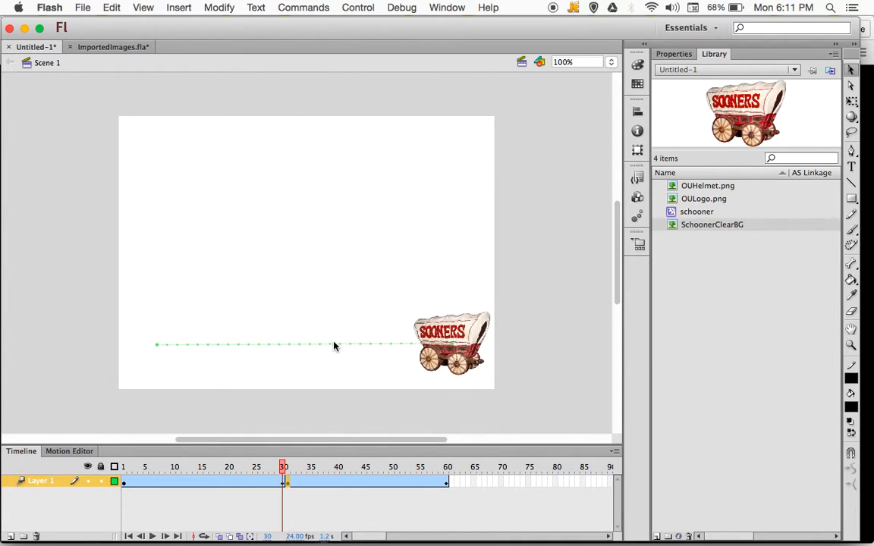
key("Return")
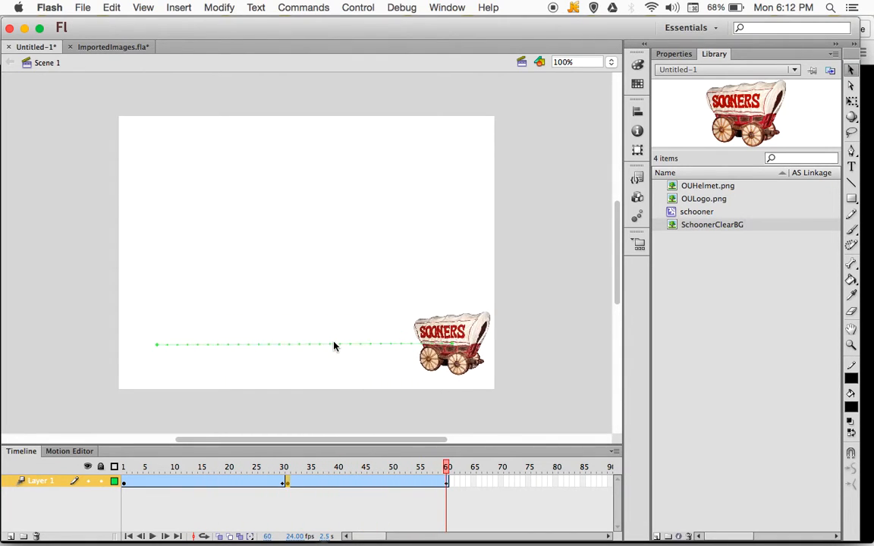
Step: Reverse the keyframes of the second tween (frames 31 to 60) and play the animation from frame 1
right_click(342, 484)
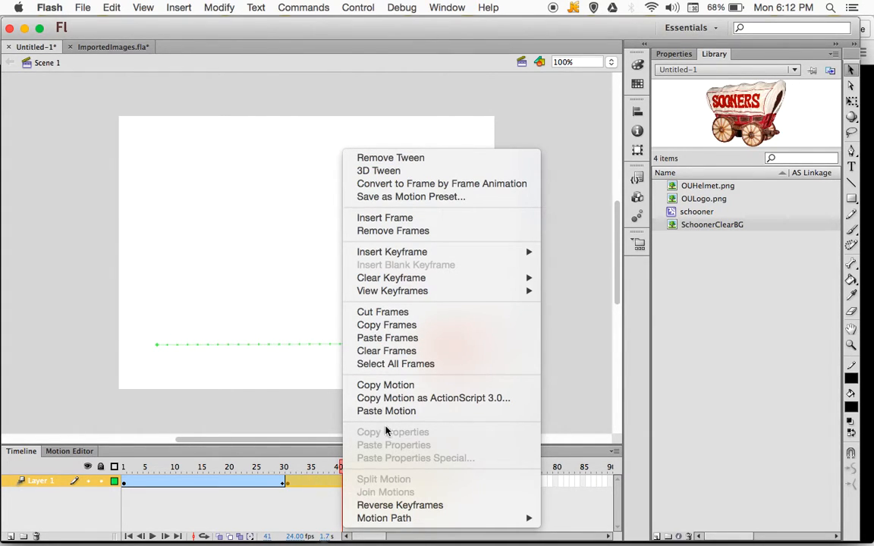
left_click(397, 506)
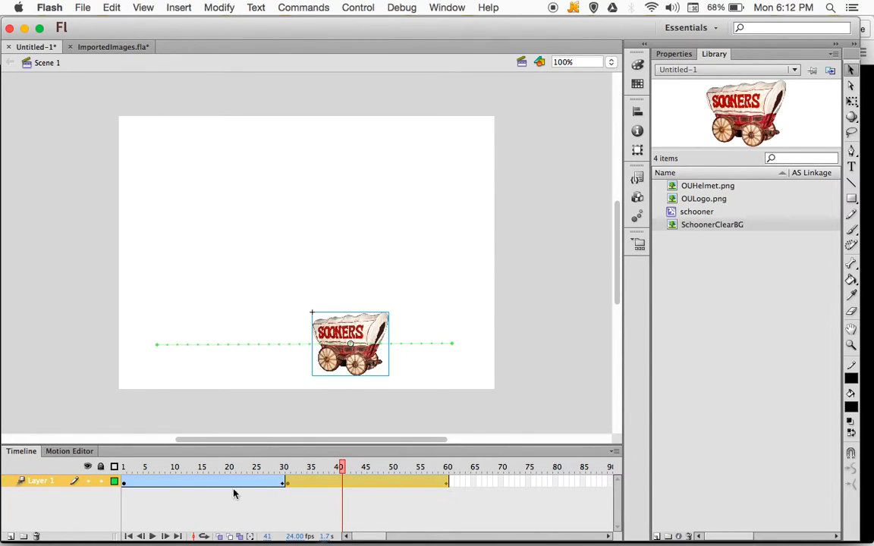
left_click(125, 484)
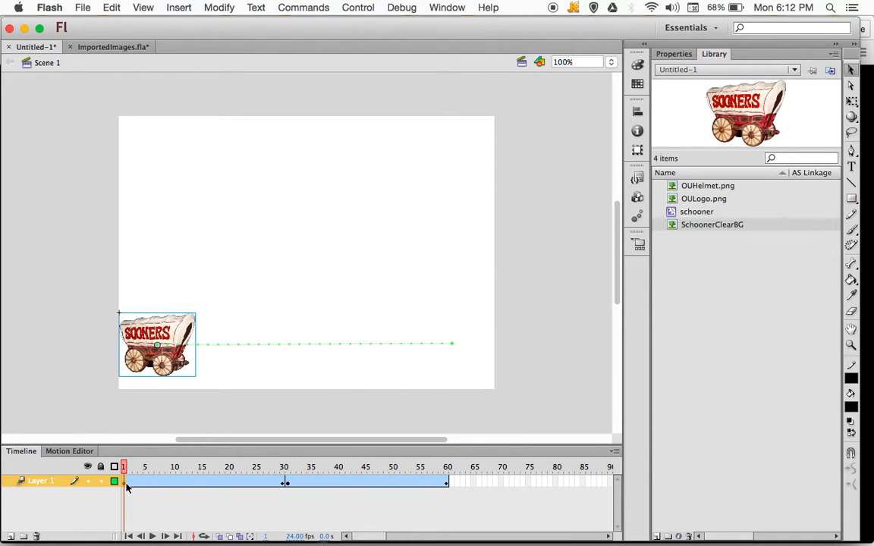
key("Return")
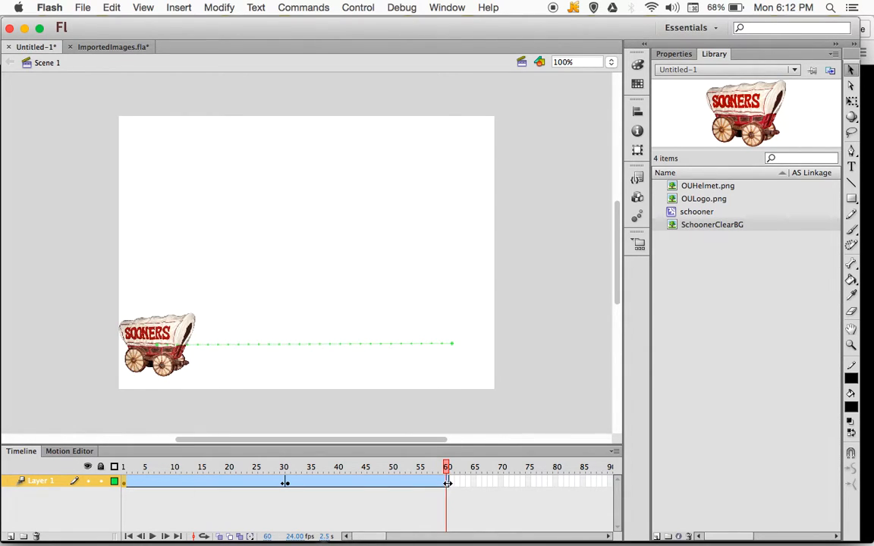
Step: Copy the first tween's frames and paste them after the second tween, starting at frame 61
left_click_drag(446, 482, 285, 483)
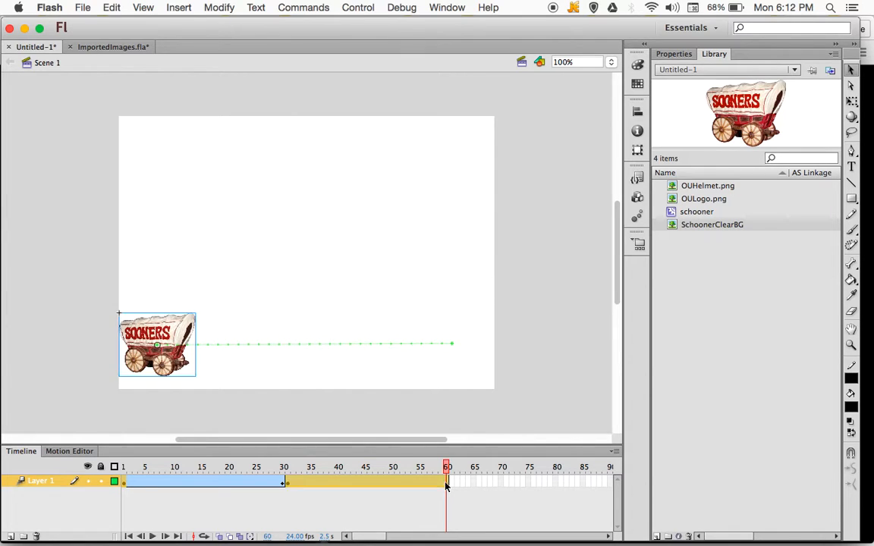
left_click(282, 484)
right_click(222, 486)
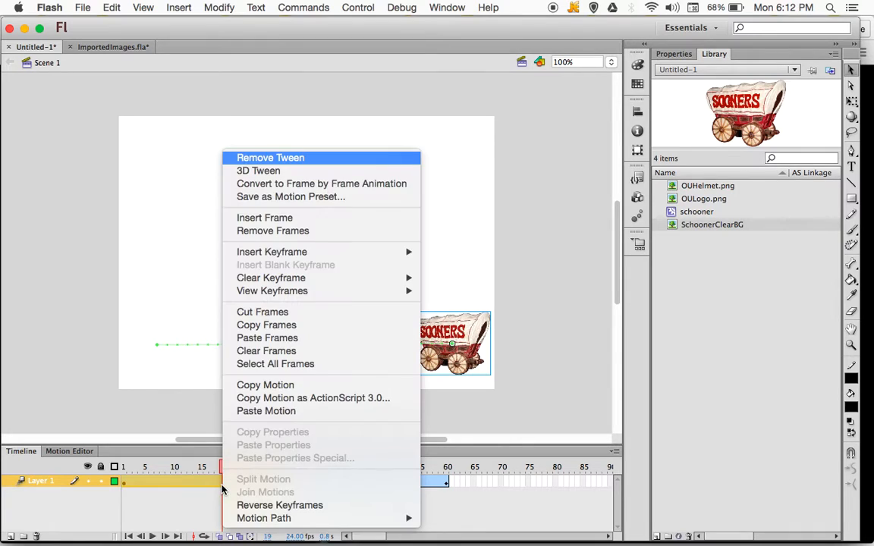
left_click(275, 326)
left_click(447, 483)
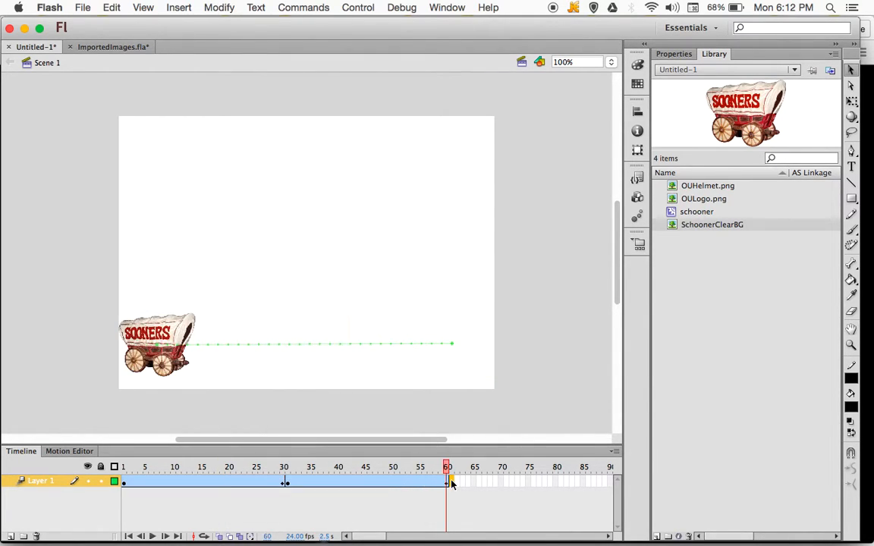
right_click(450, 484)
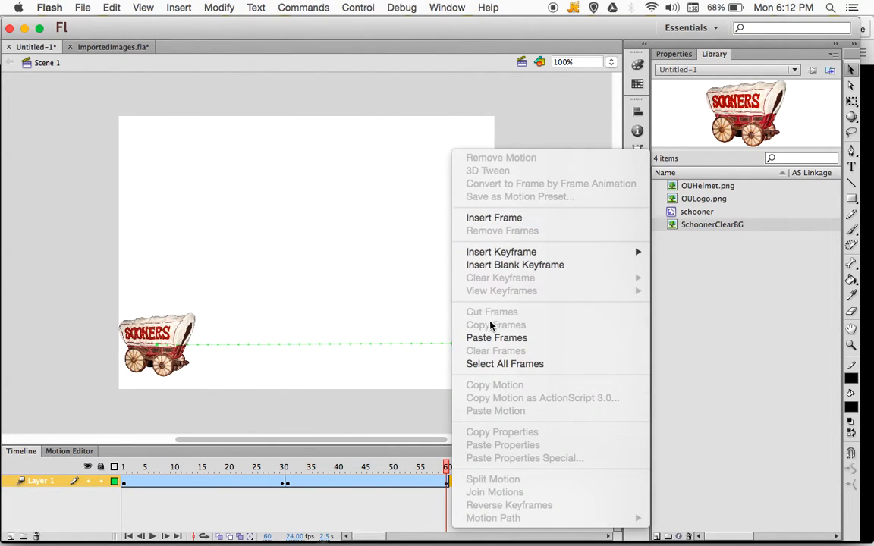
left_click(493, 340)
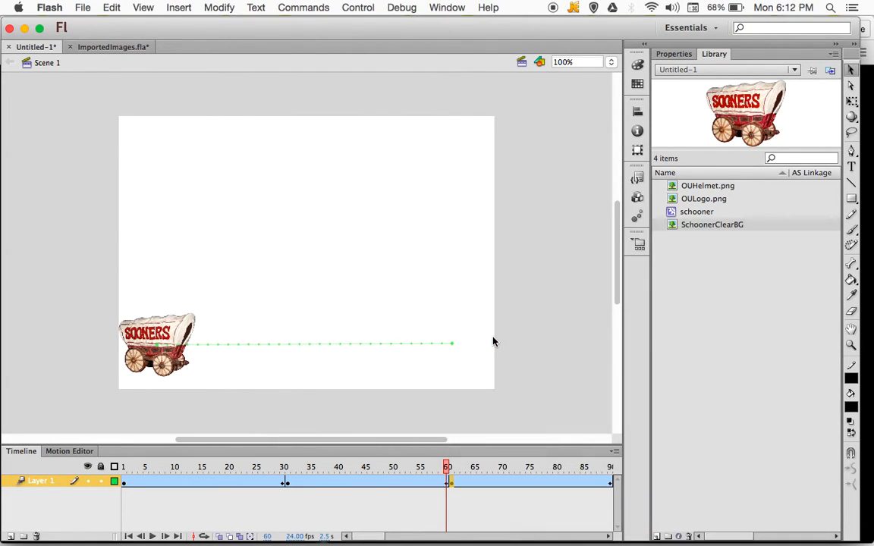
Step: Copy the reversed second tween's frames, paste them starting at frame 91, and play the animation
right_click(349, 487)
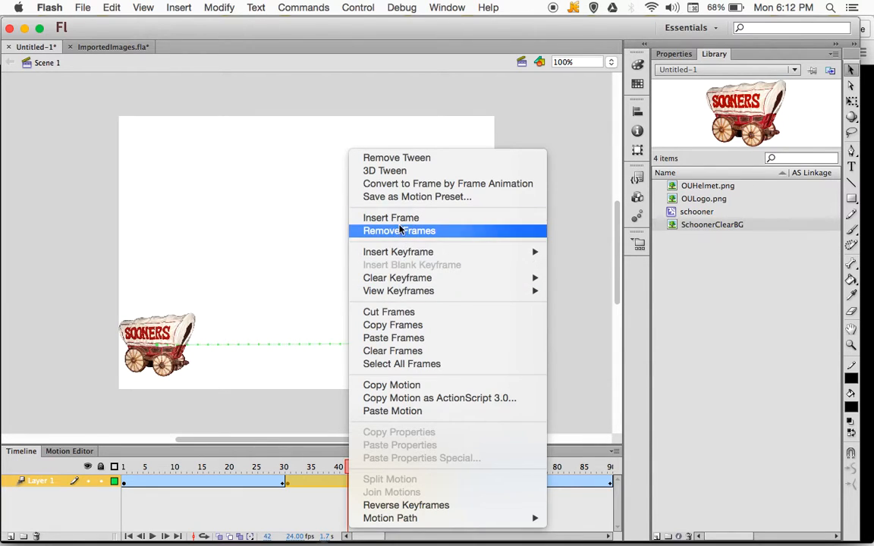
left_click(394, 325)
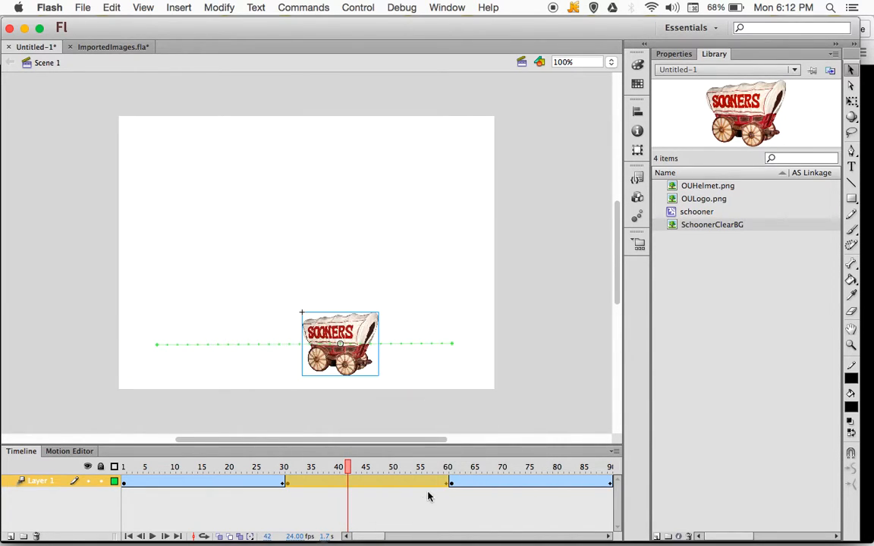
left_click_drag(373, 536, 392, 537)
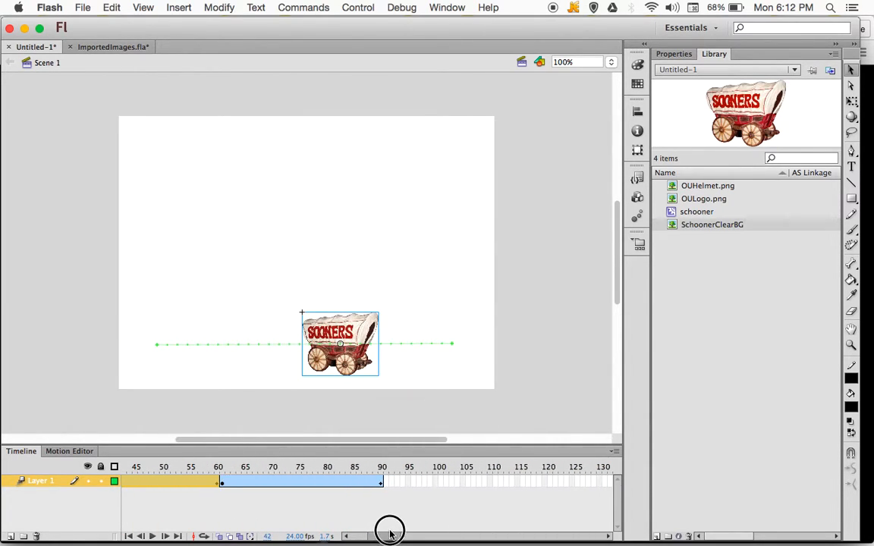
left_click(384, 484)
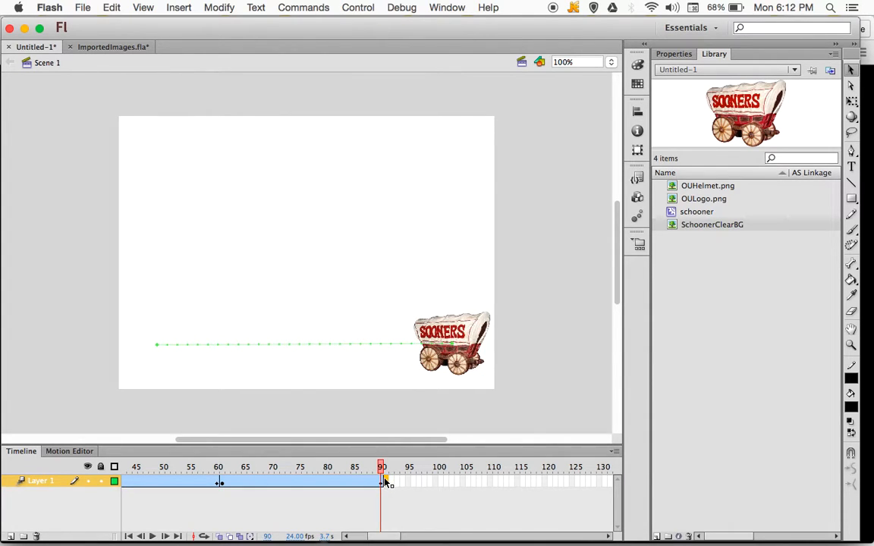
right_click(386, 482)
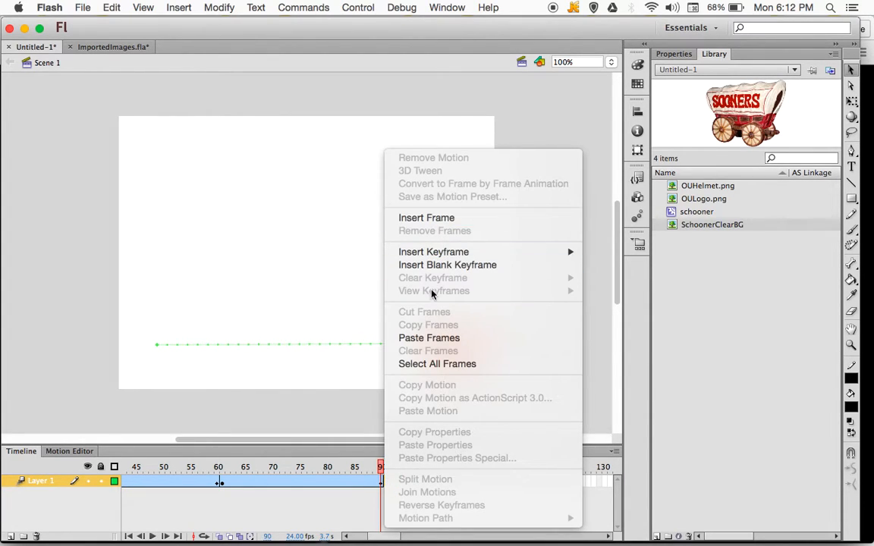
left_click(431, 338)
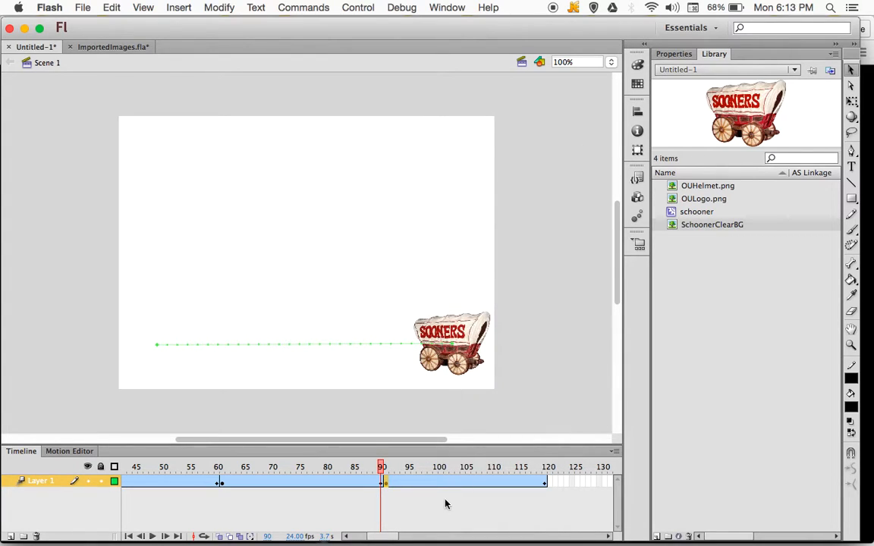
left_click_drag(390, 536, 365, 542)
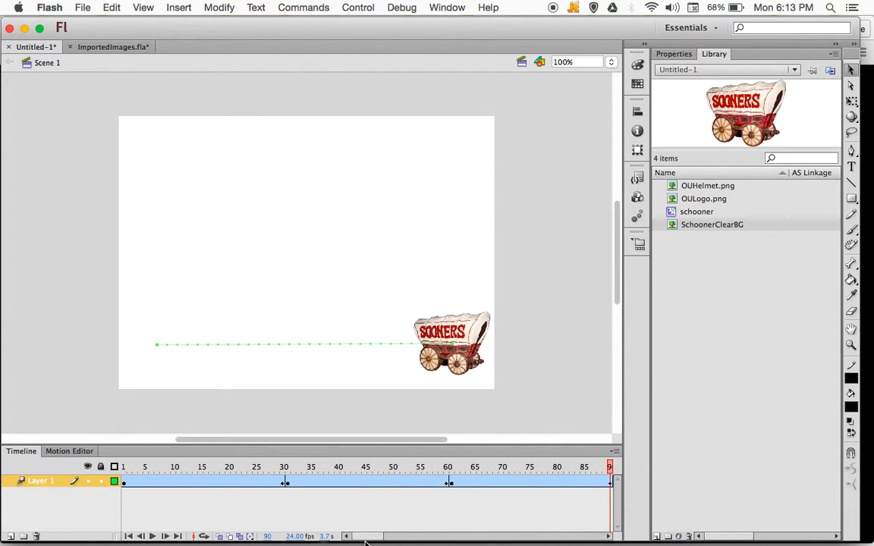
key("Return")
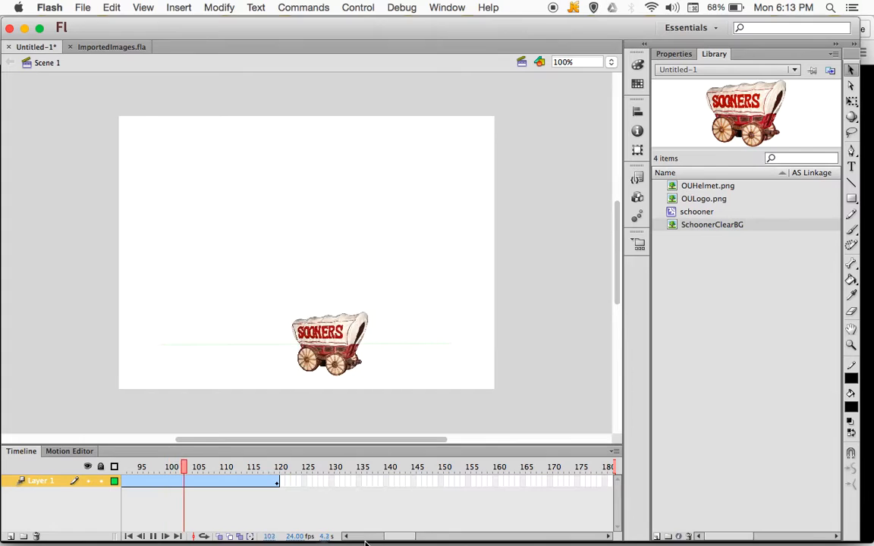
Step: Switch to the ImportedImages.fla document, show the schooner layer, and play the animation
left_click(114, 47)
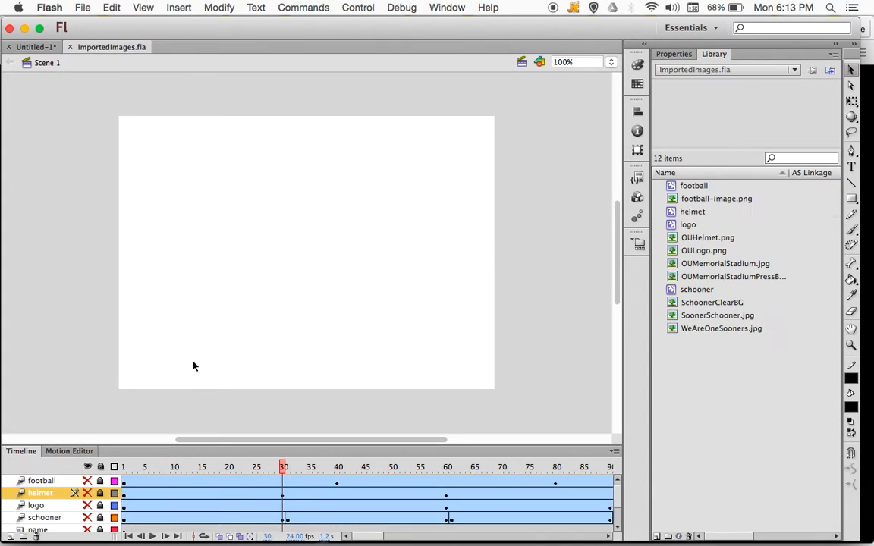
left_click(87, 519)
key("Return")
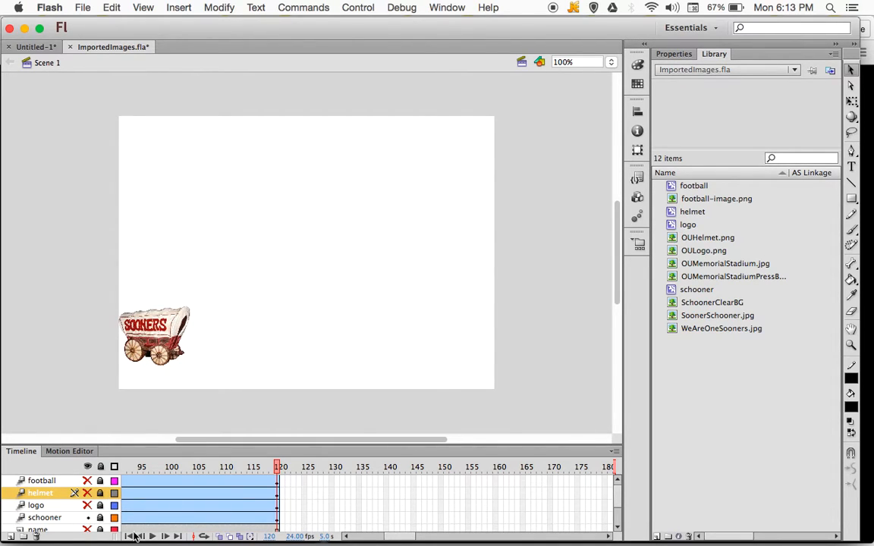
Step: Show and unlock the stadium layer, and select its OUMemorialStadium.jpg background image
left_click(617, 529)
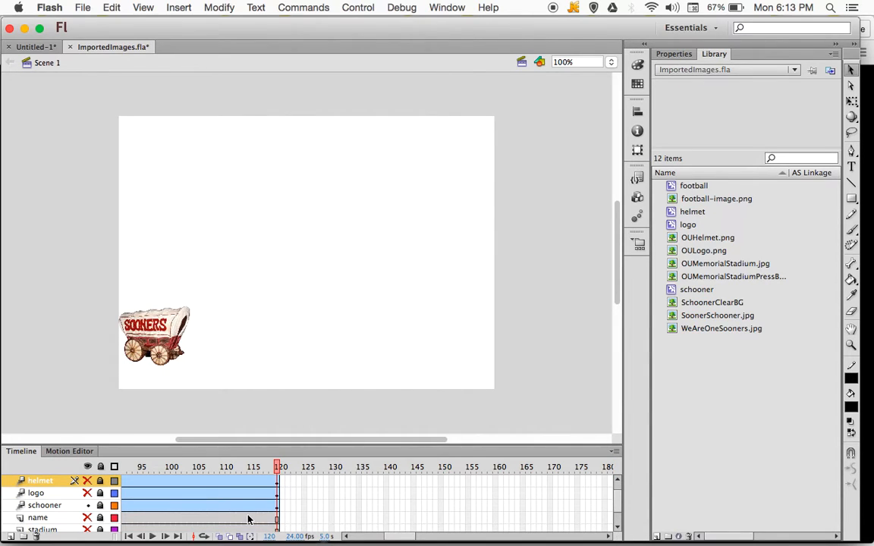
left_click(617, 530)
left_click(617, 530)
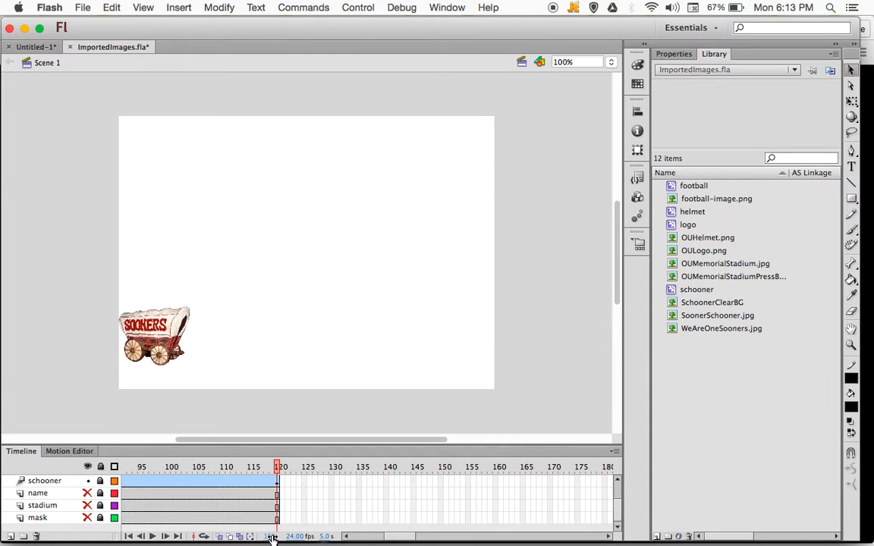
left_click(87, 506)
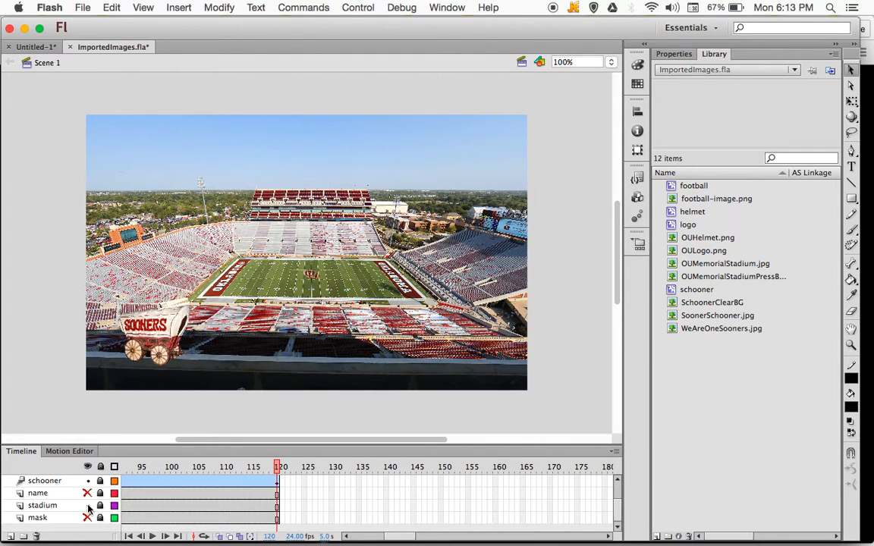
left_click(719, 264)
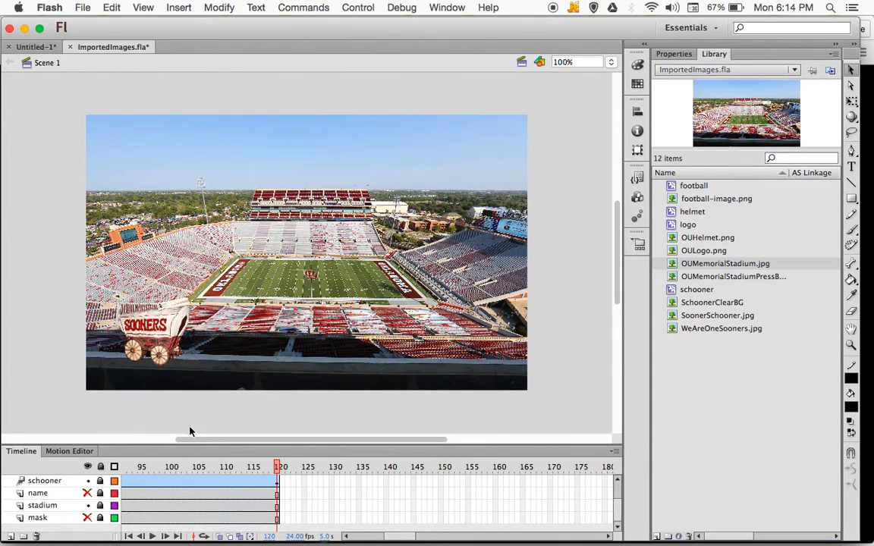
left_click(100, 506)
left_click(314, 220)
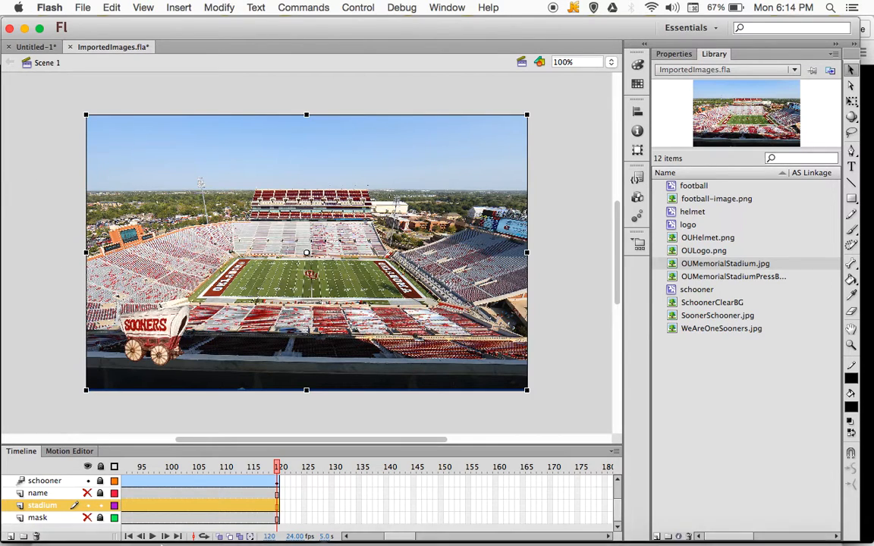
Step: Hide and show the stadium layer repeatedly to compare the stage with and without the background
left_click(88, 507)
left_click(89, 506)
left_click(89, 507)
left_click(89, 506)
left_click(89, 507)
left_click(89, 506)
left_click(89, 506)
left_click(89, 507)
left_click(88, 507)
left_click(89, 507)
left_click(89, 506)
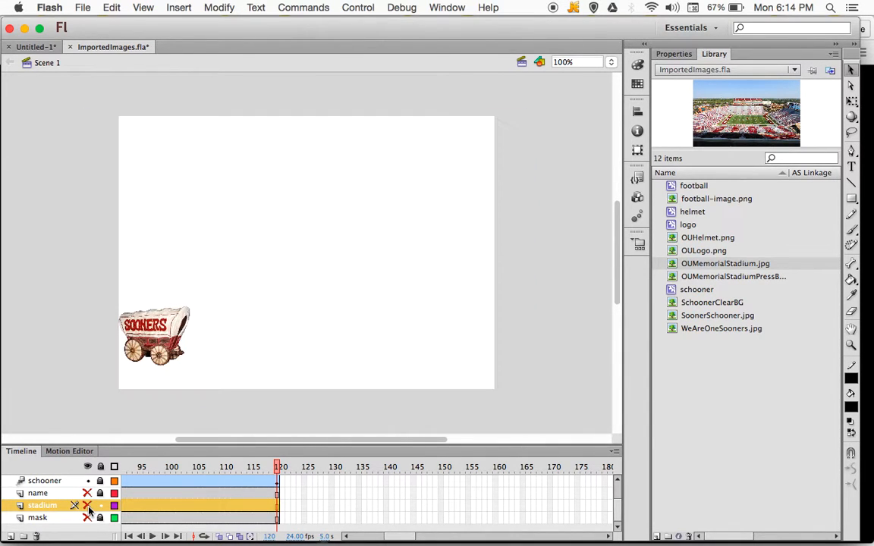
left_click(88, 507)
left_click(89, 507)
left_click(89, 507)
left_click(88, 507)
left_click(88, 507)
left_click(89, 506)
left_click(89, 507)
left_click(89, 507)
left_click(88, 506)
left_click(89, 506)
left_click(88, 506)
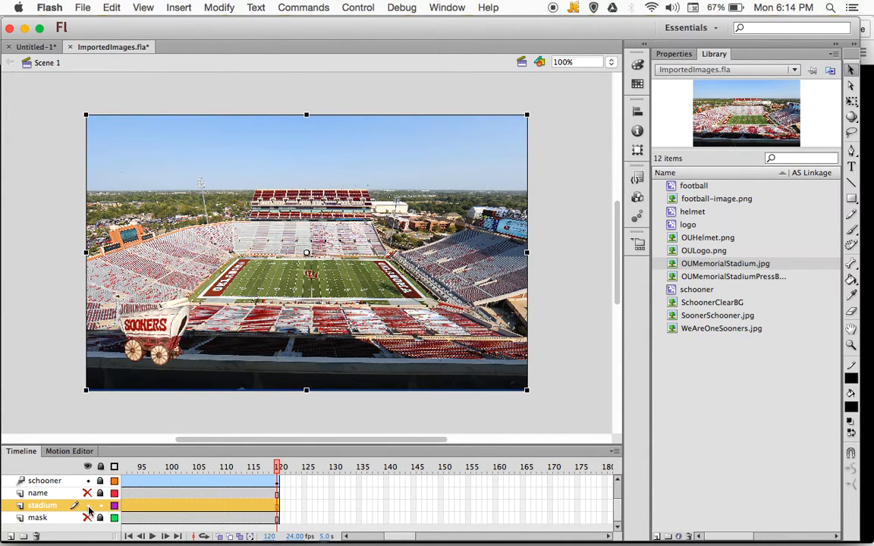
Step: Test the ImportedImages movie in the preview player and close the preview
key("super+Return")
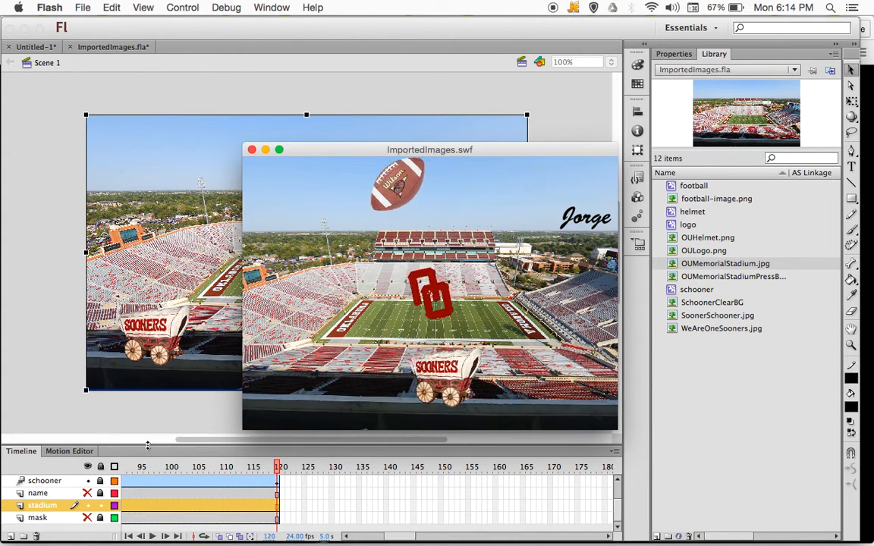
left_click(252, 150)
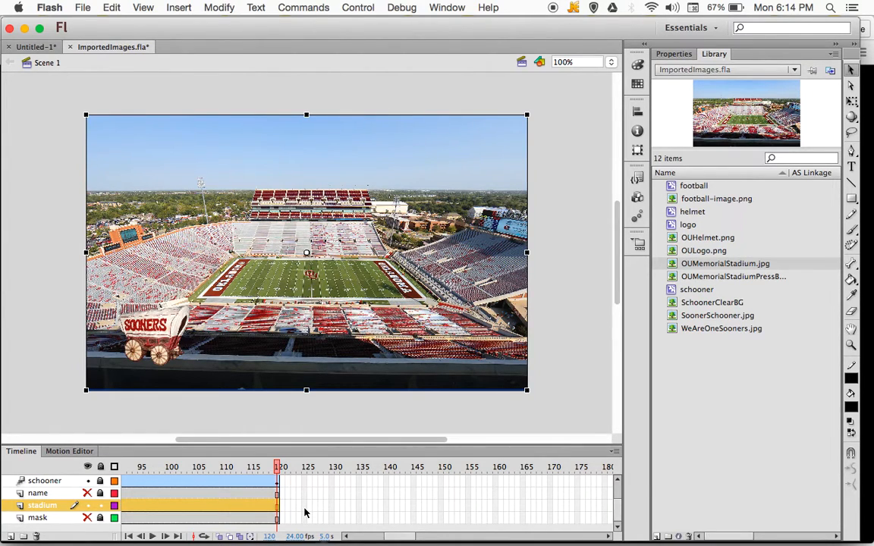
Step: Try the stadium layer's lock and visibility toggles, leaving the layer unlocked and visible
left_click(100, 506)
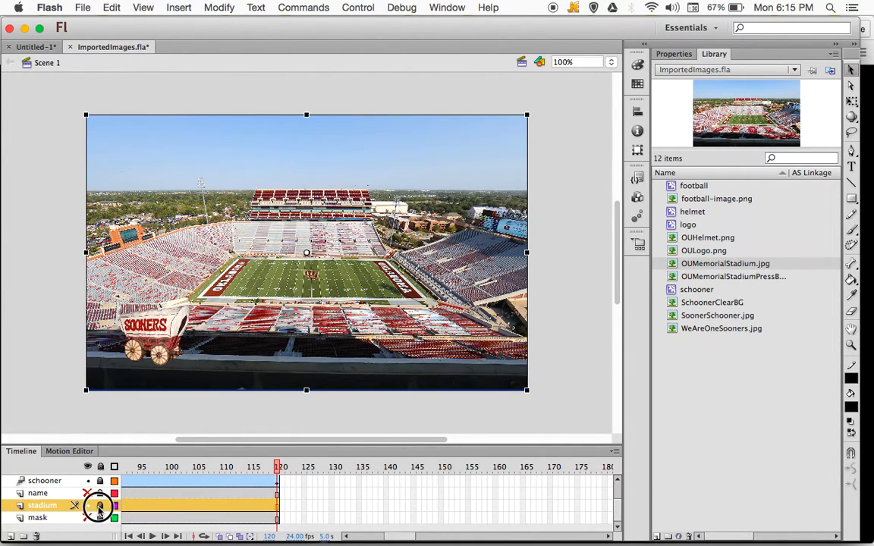
left_click(87, 506)
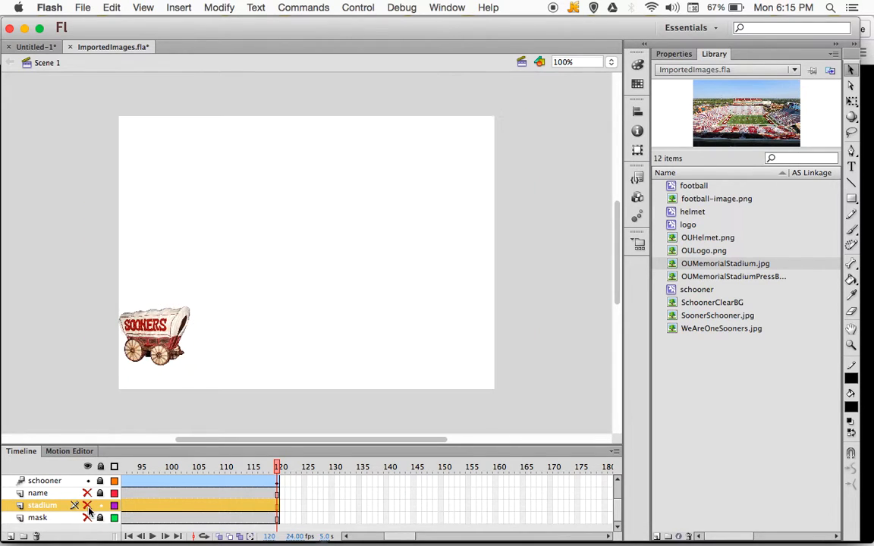
left_click(88, 506)
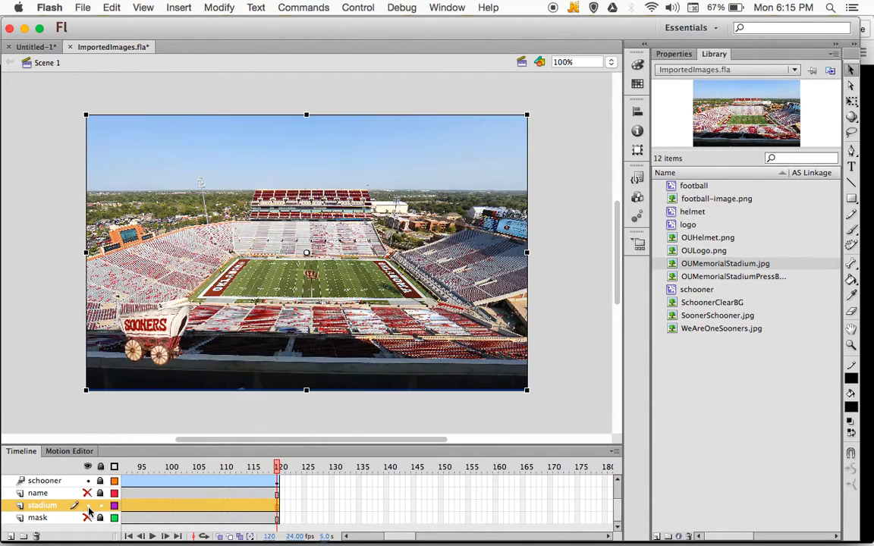
left_click(88, 508)
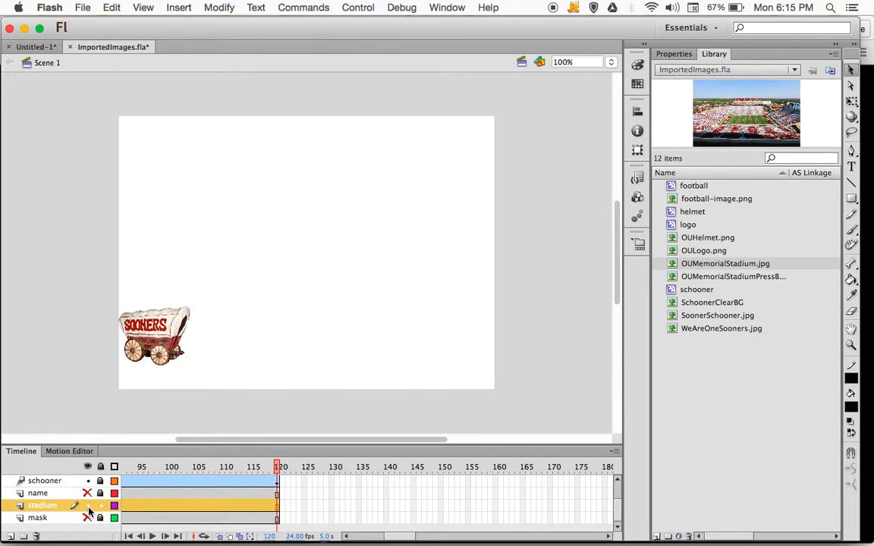
left_click(88, 509)
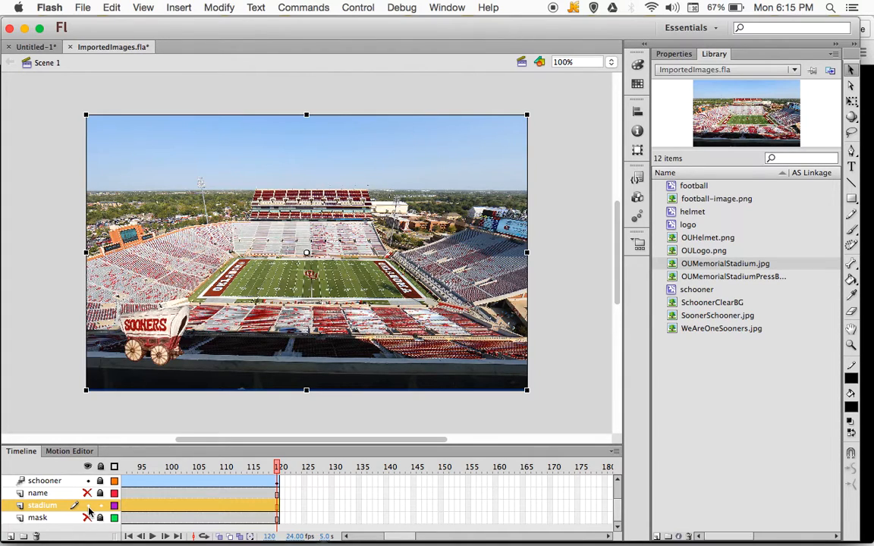
Step: Show the name layer over the stadium background
left_click(86, 494)
left_click(88, 493)
left_click(87, 494)
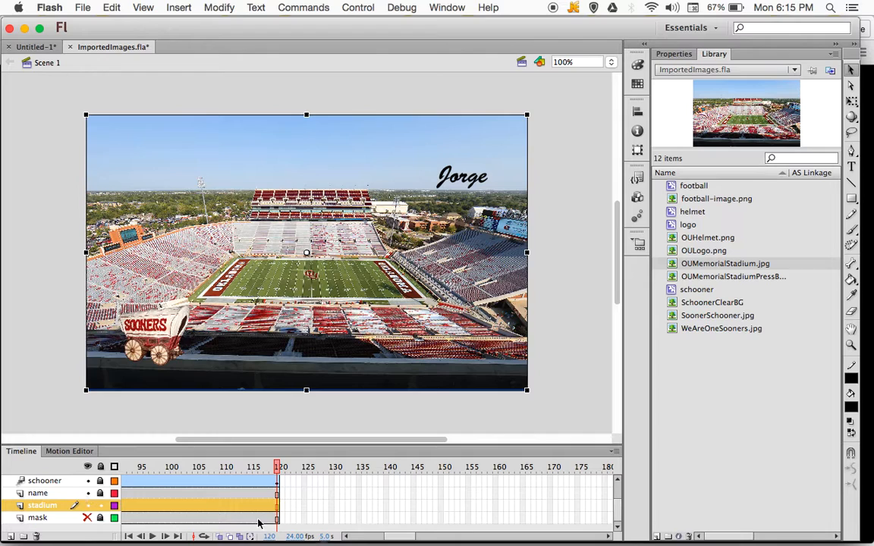
Step: Activate the Text tool and view its character properties, including the list of font families
left_click_drag(406, 537, 371, 520)
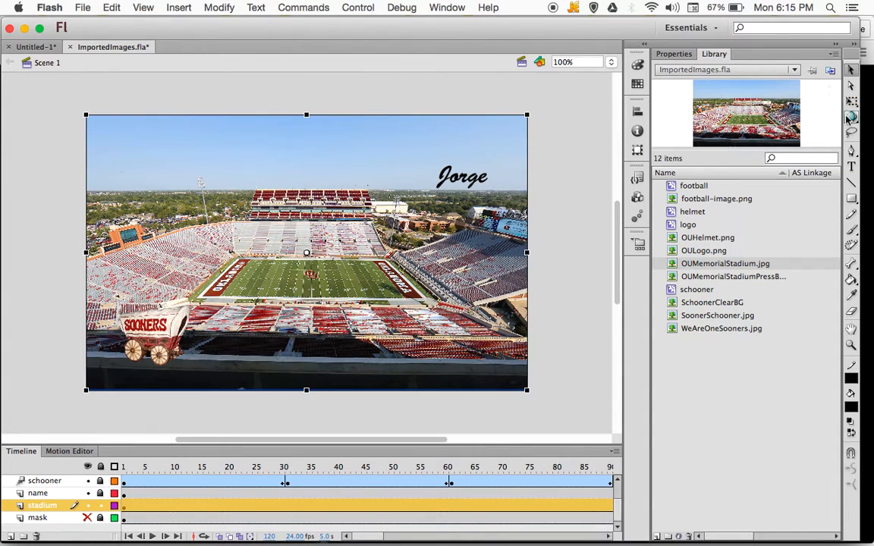
left_click(852, 167)
left_click(673, 54)
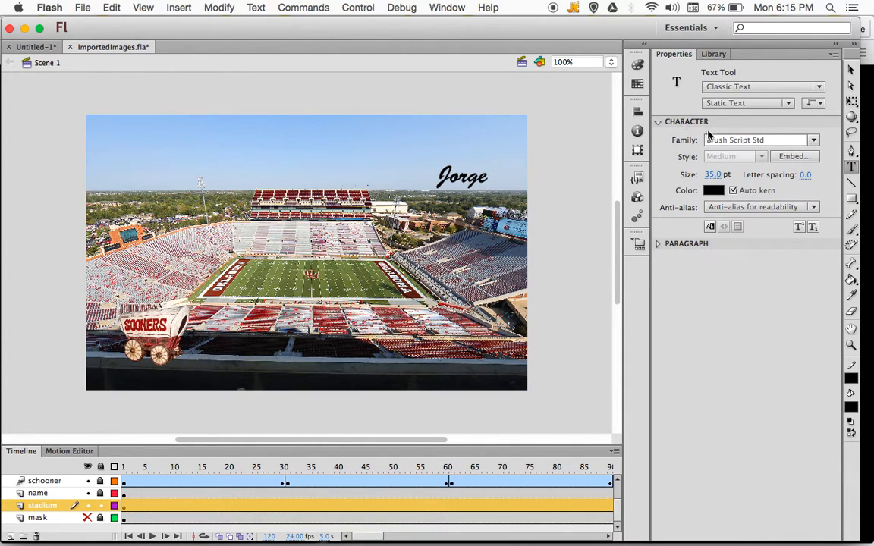
left_click(813, 141)
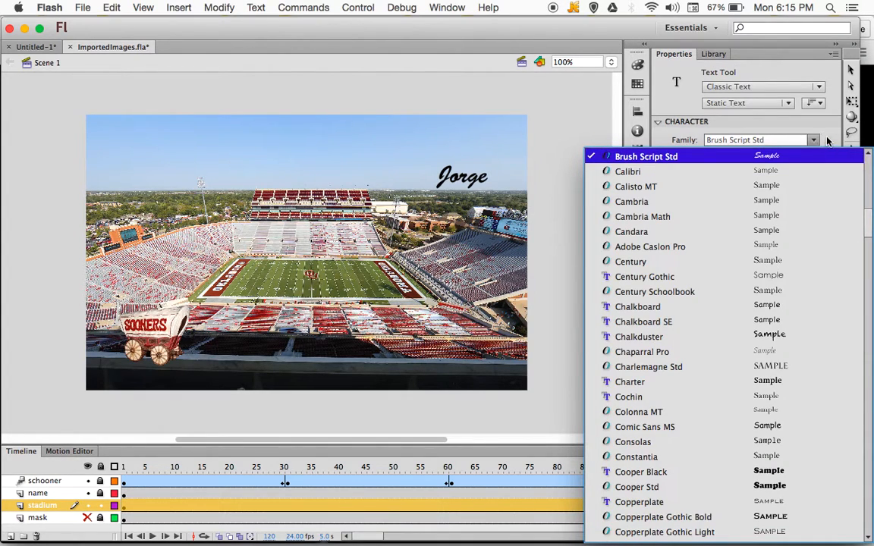
left_click(732, 135)
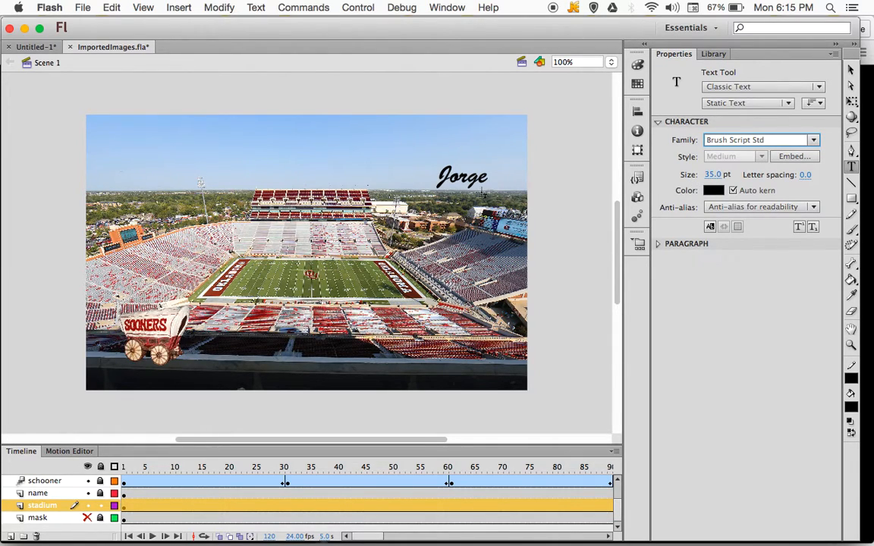
Step: Play the timeline to view the wagon moving across the stadium with the name text in place
key("Return")
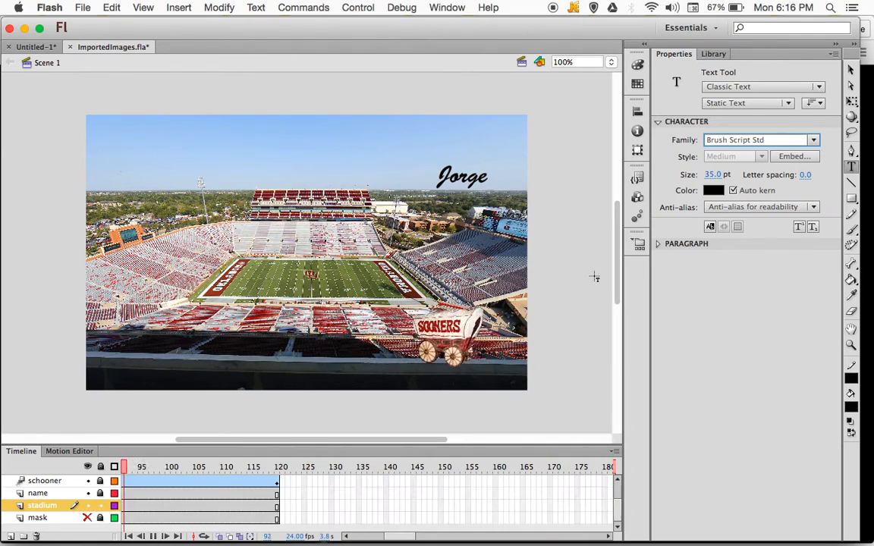
key("Return")
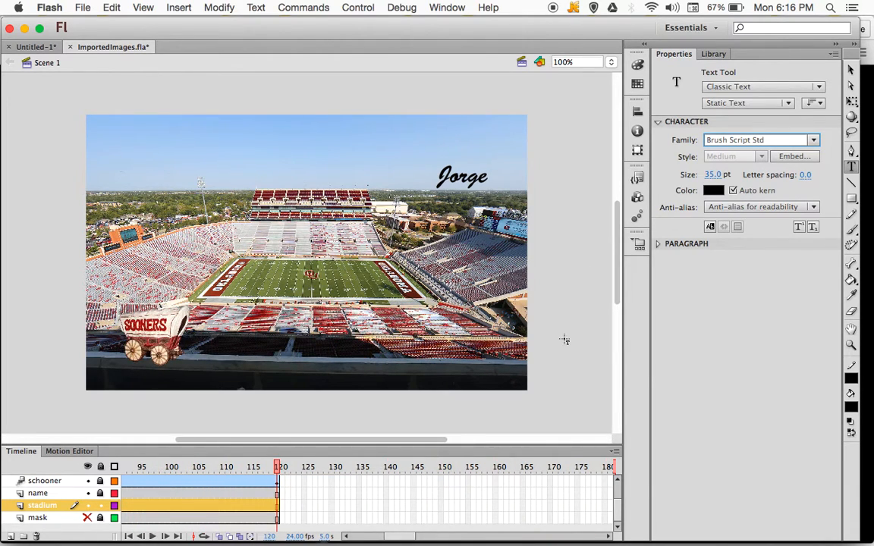
left_click_drag(403, 535, 366, 536)
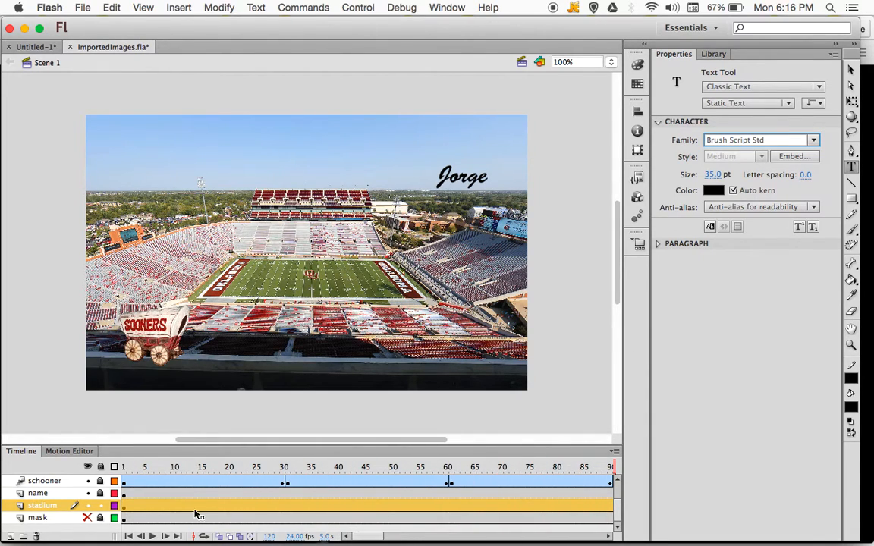
Step: Lock the stadium layer and show the football layer
left_click(101, 507)
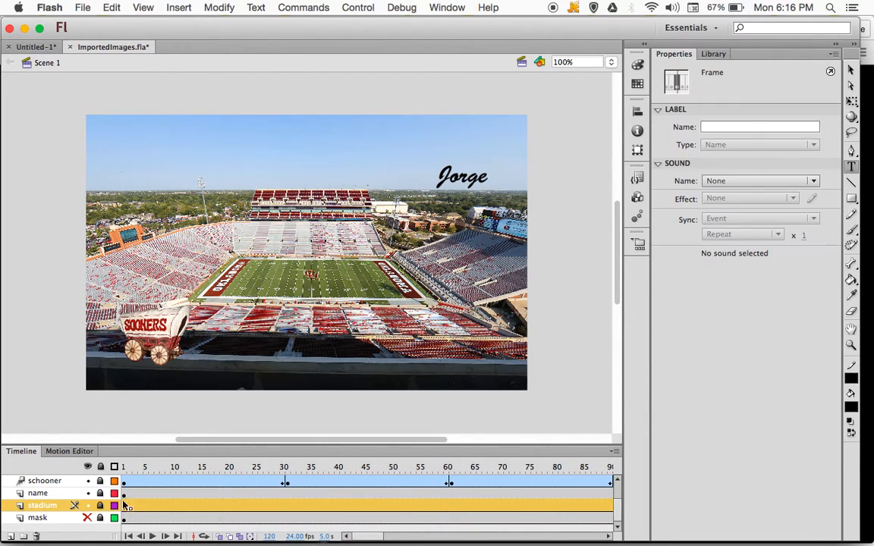
left_click(618, 483)
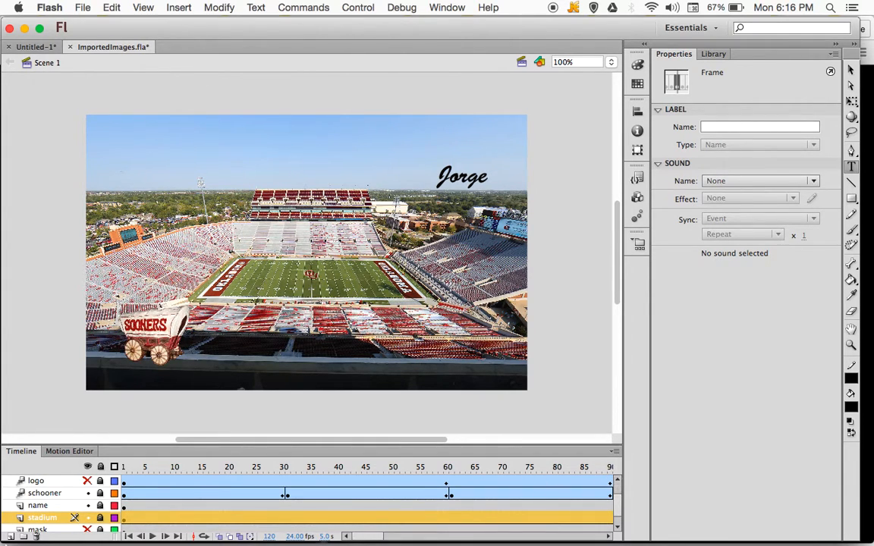
left_click(616, 481)
left_click(617, 482)
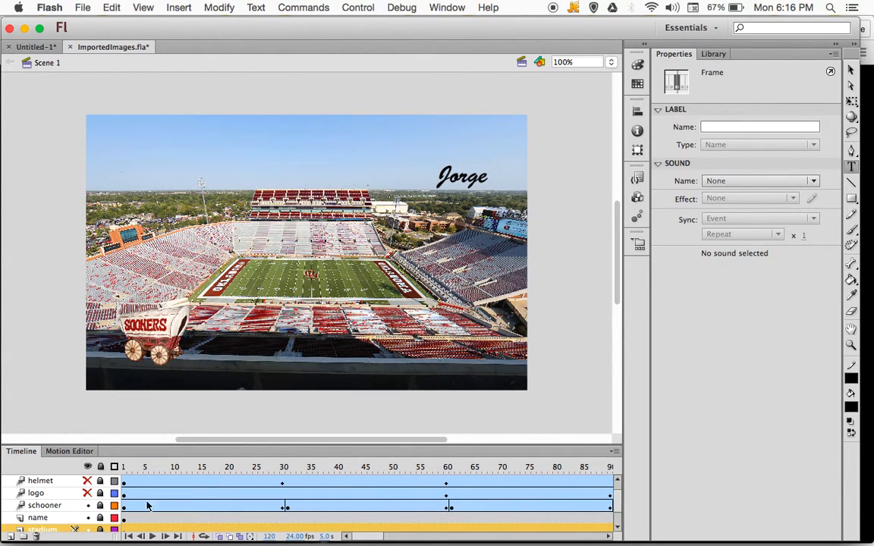
left_click(616, 482)
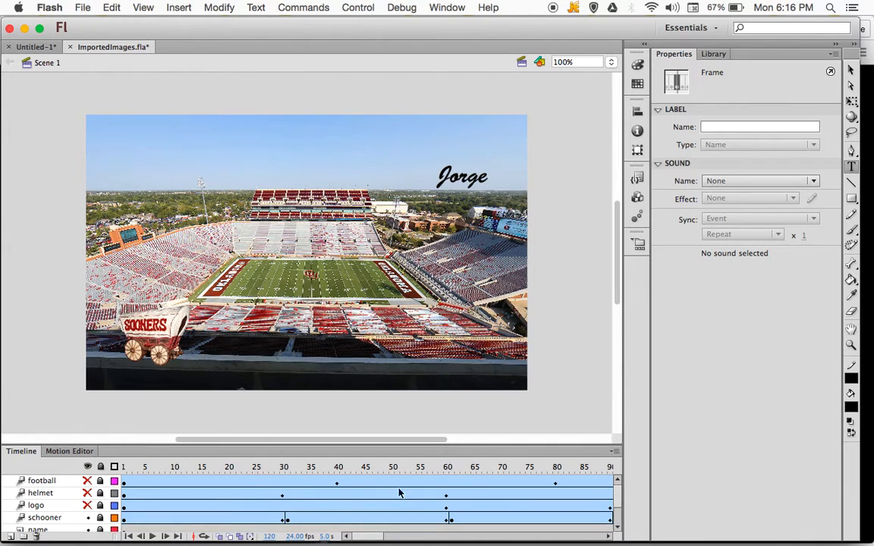
left_click(87, 482)
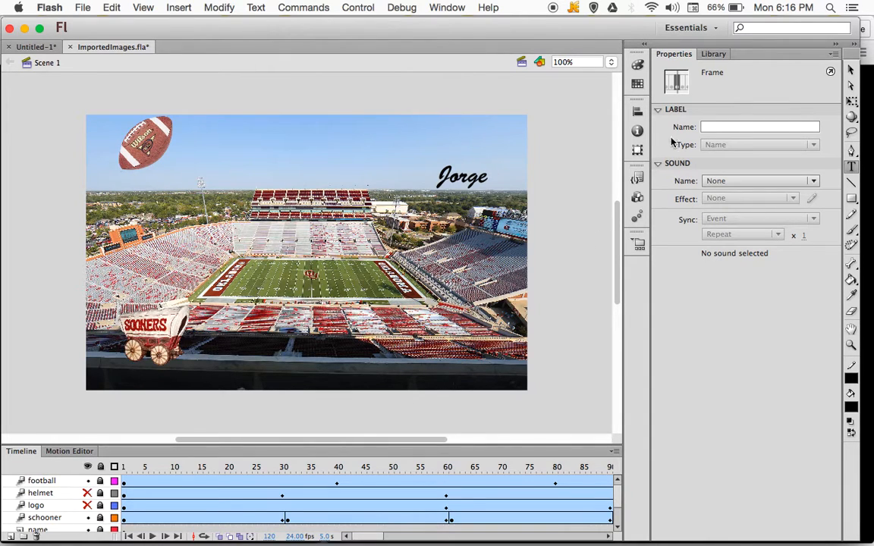
Step: Preview football-image.png in the library and scrub the football tween through frames 1, 40, 80 and 120, returning to frame 1
left_click(713, 53)
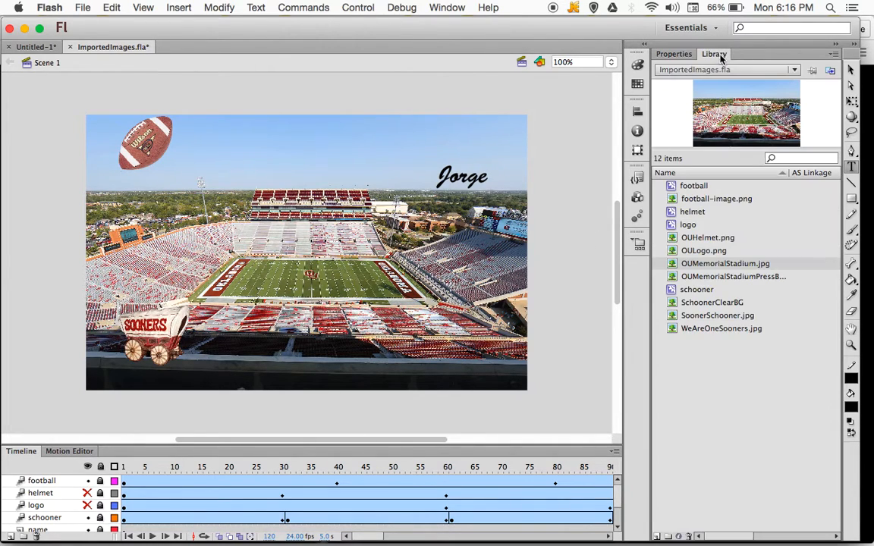
left_click(701, 200)
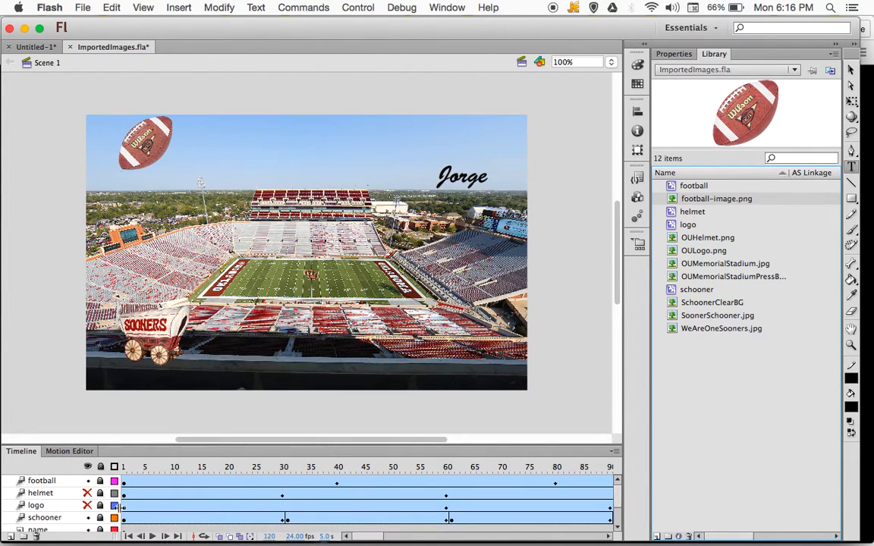
left_click(124, 481)
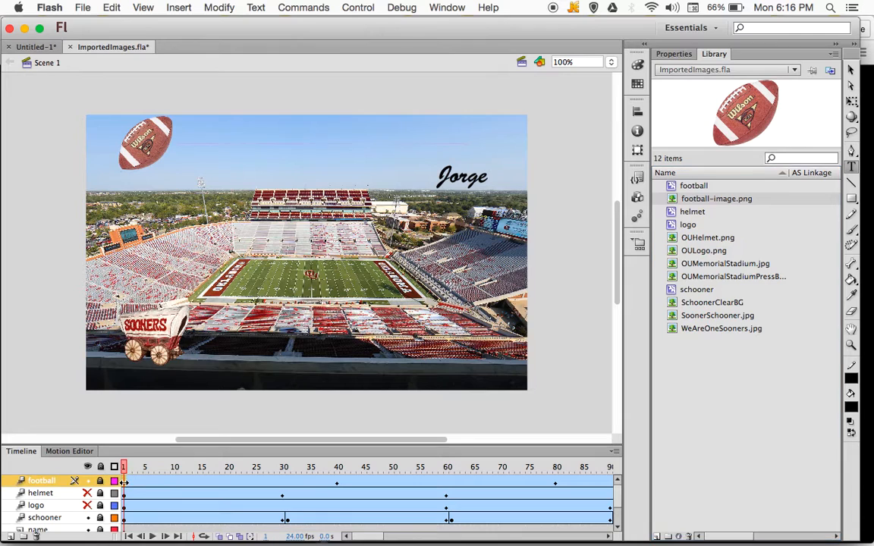
left_click_drag(125, 471, 337, 456)
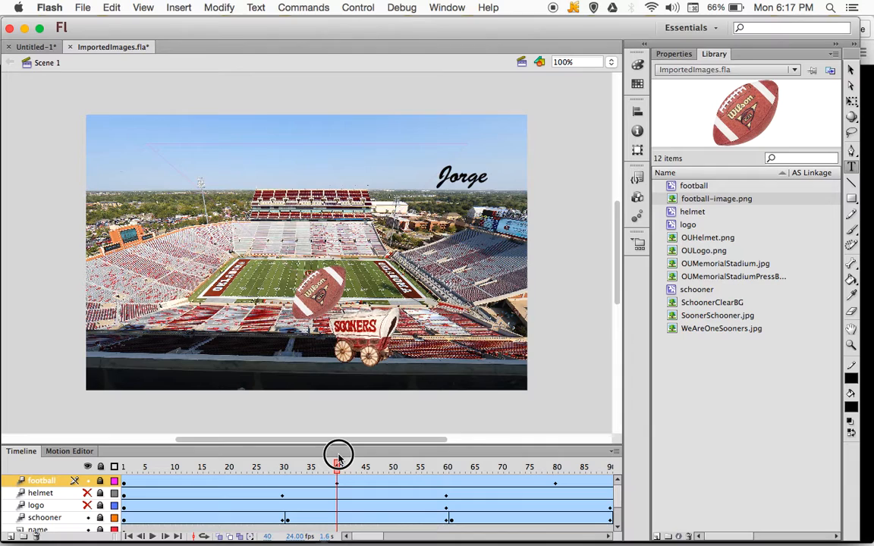
left_click_drag(339, 456, 554, 458)
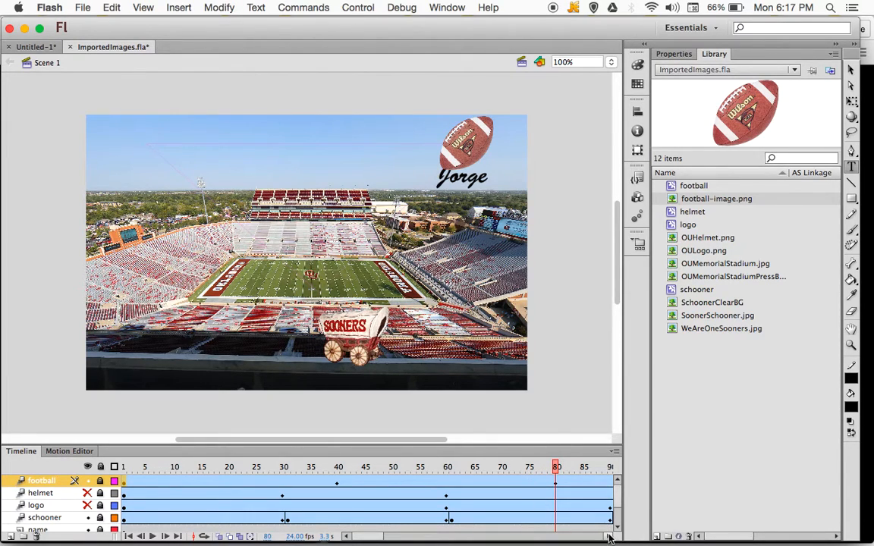
left_click_drag(608, 536, 608, 536)
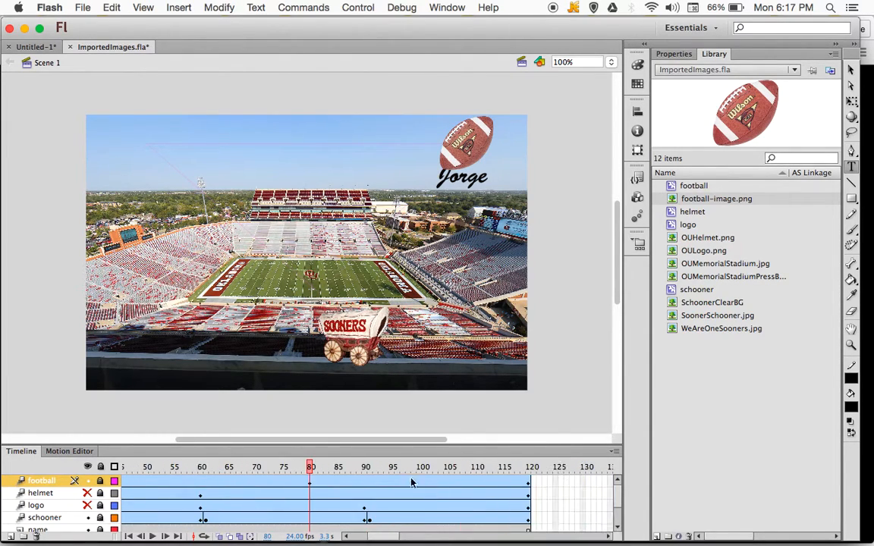
left_click_drag(316, 466, 528, 464)
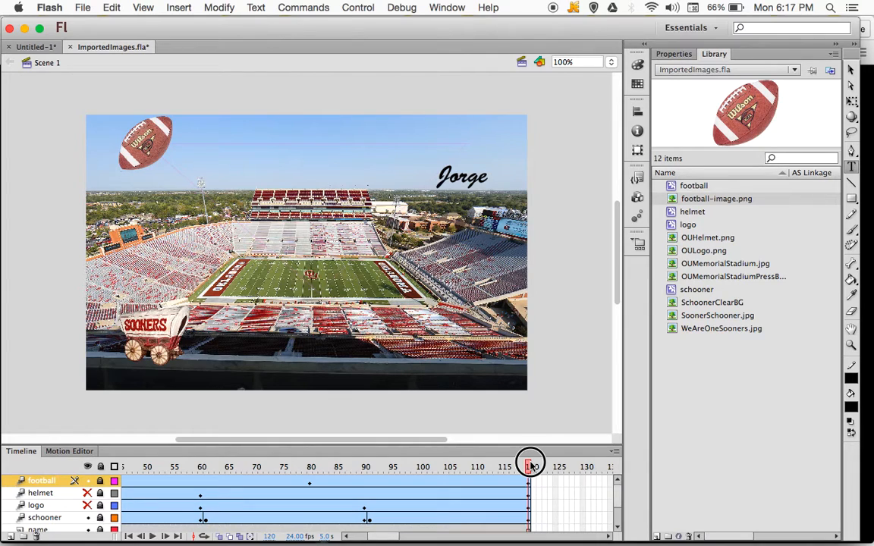
left_click_drag(531, 465, 10, 468)
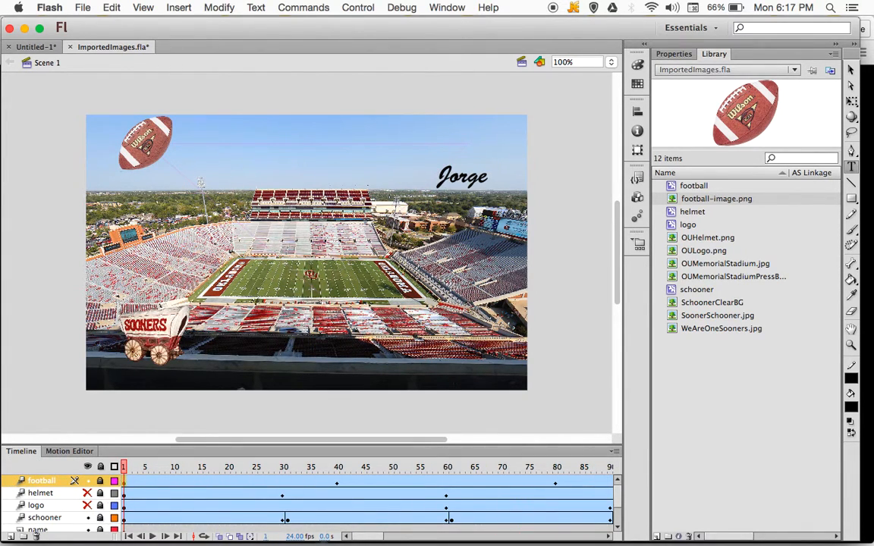
Step: Unlock the football layer and select the football at frame 1 with the Selection tool to view its Transform values
left_click(100, 481)
left_click(147, 161)
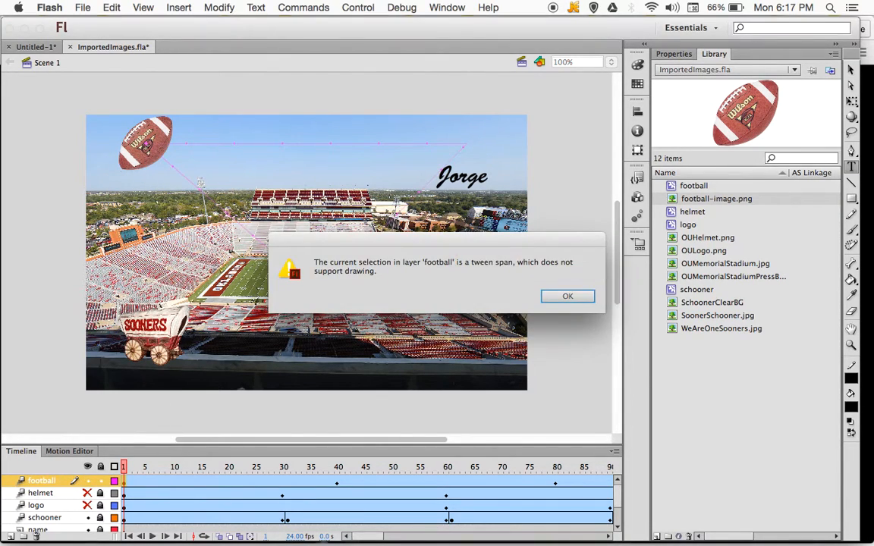
left_click(531, 295)
key("v")
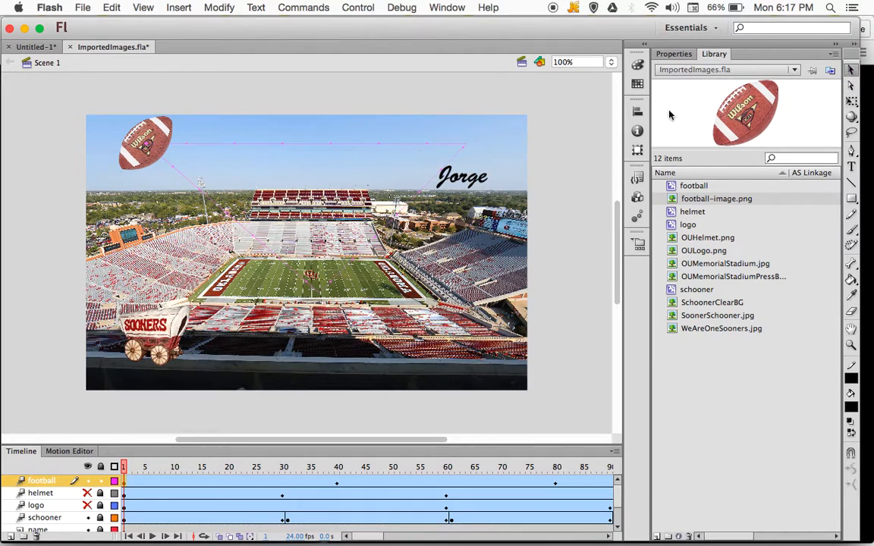
left_click(137, 159)
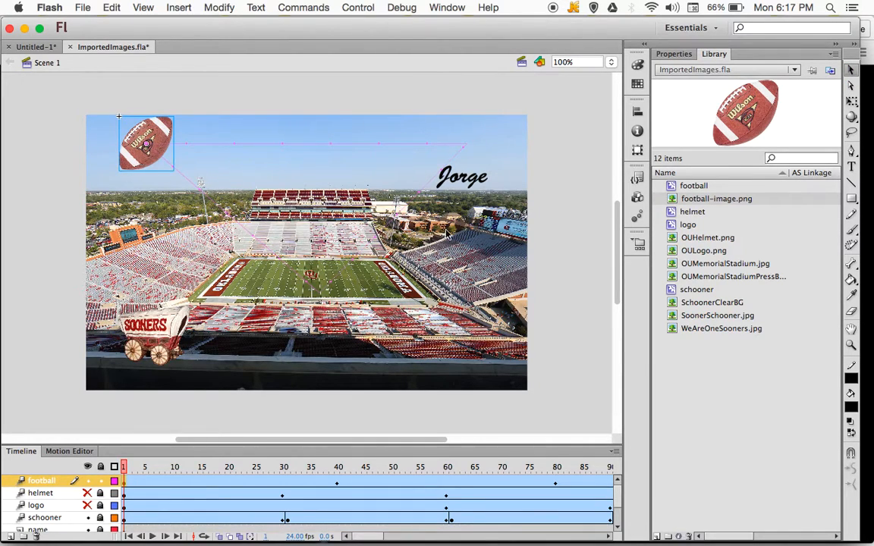
left_click(637, 151)
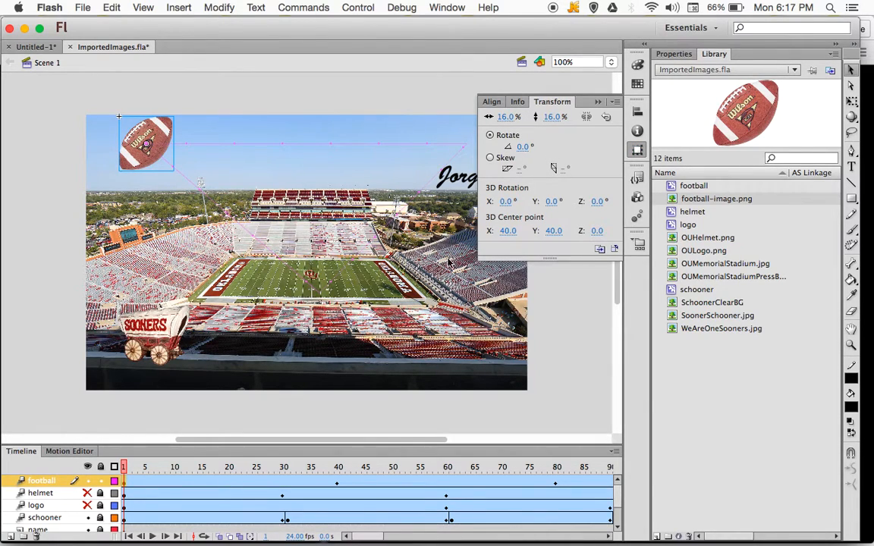
left_click(516, 298)
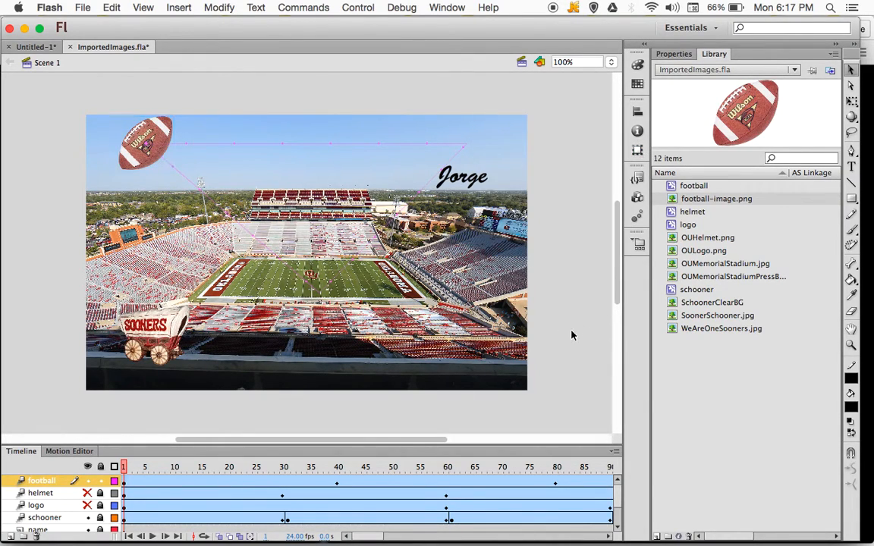
Step: Examine the football's scale, rotation and position values in Transform at keyframes 40, 80 and 120
left_click(339, 486)
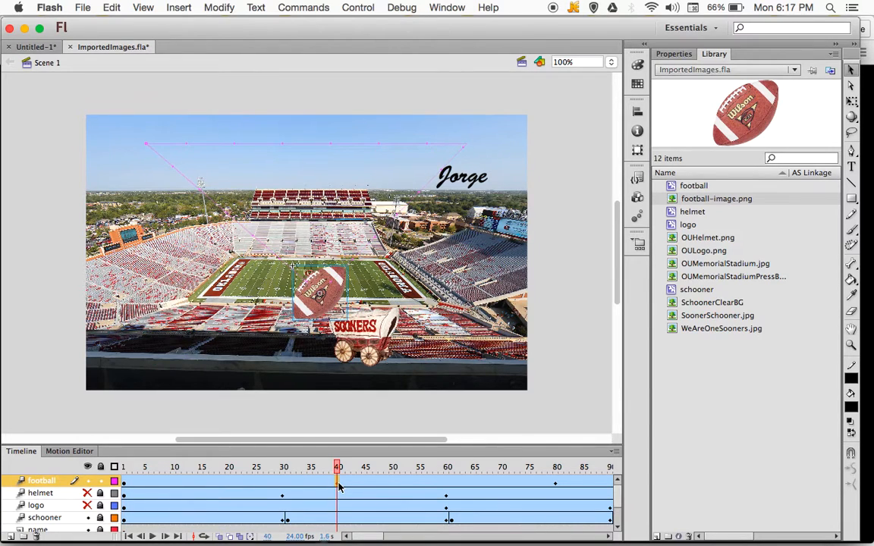
left_click(637, 151)
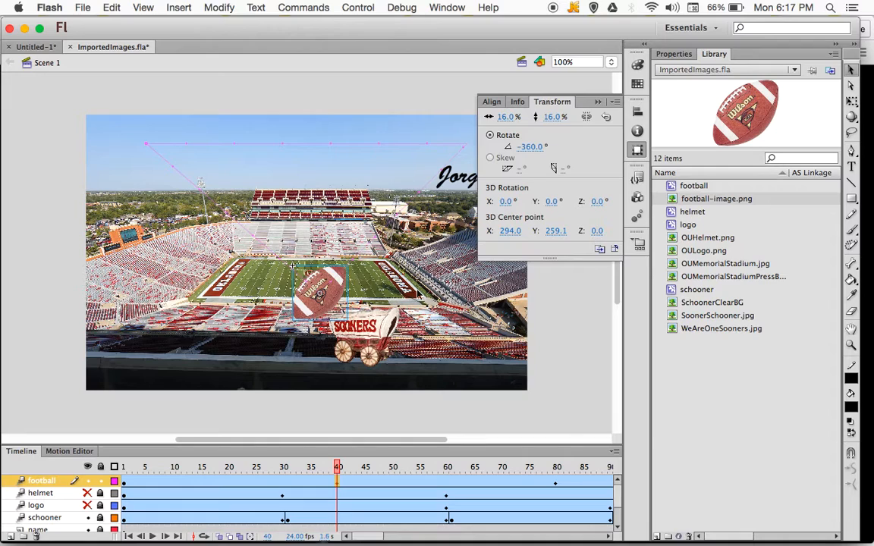
left_click(574, 310)
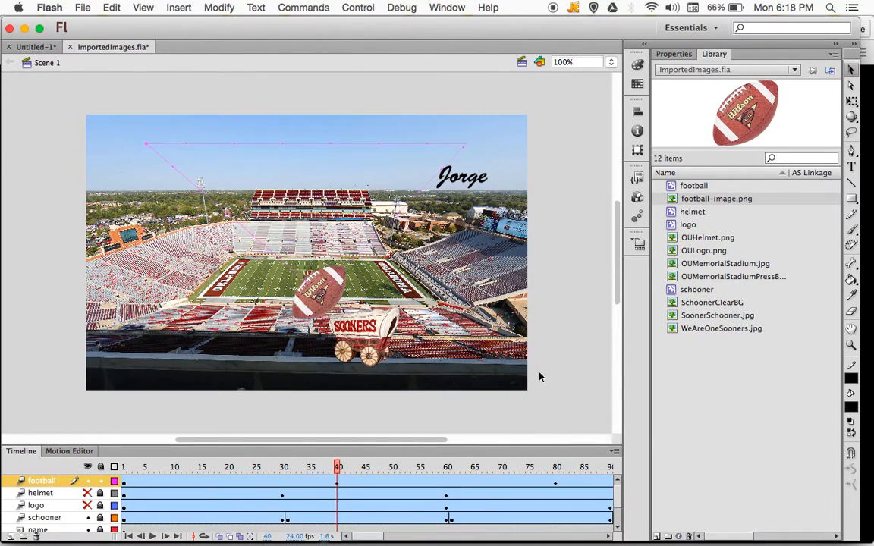
left_click(556, 486)
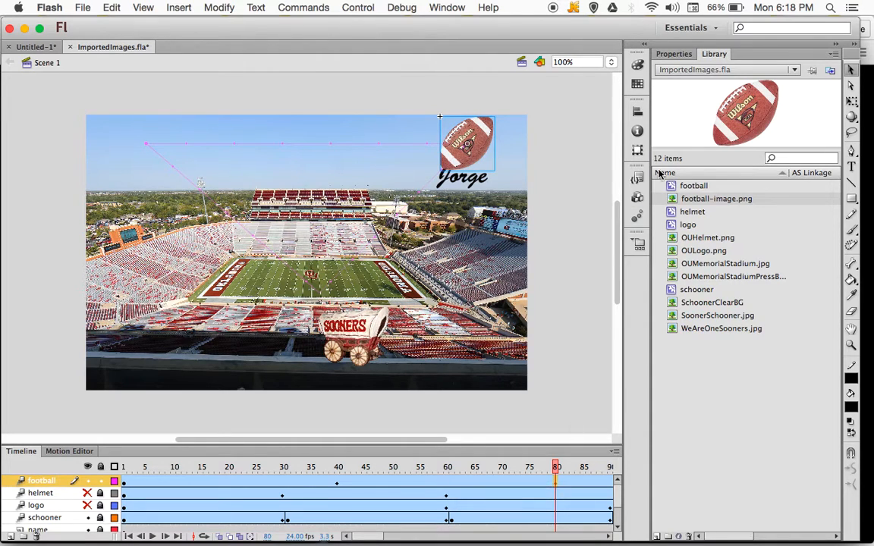
key("super+t")
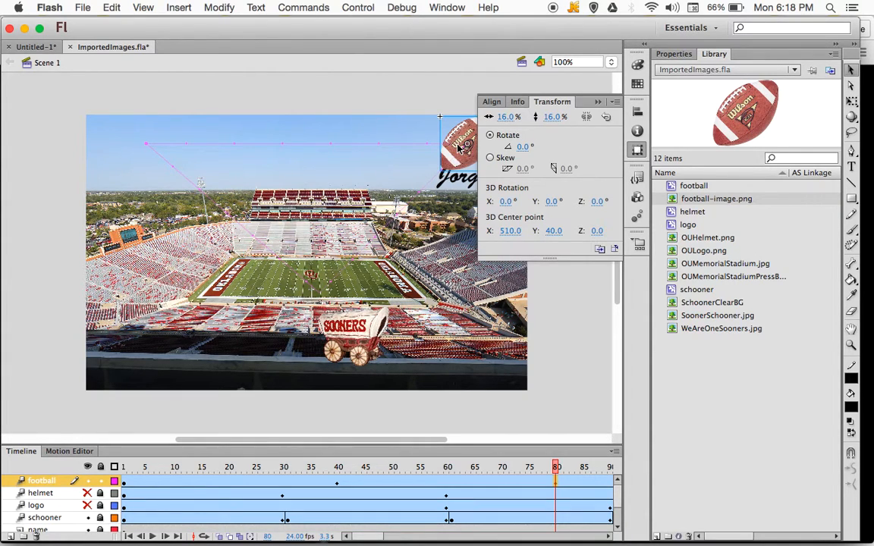
left_click(563, 319)
left_click_drag(360, 536, 390, 537)
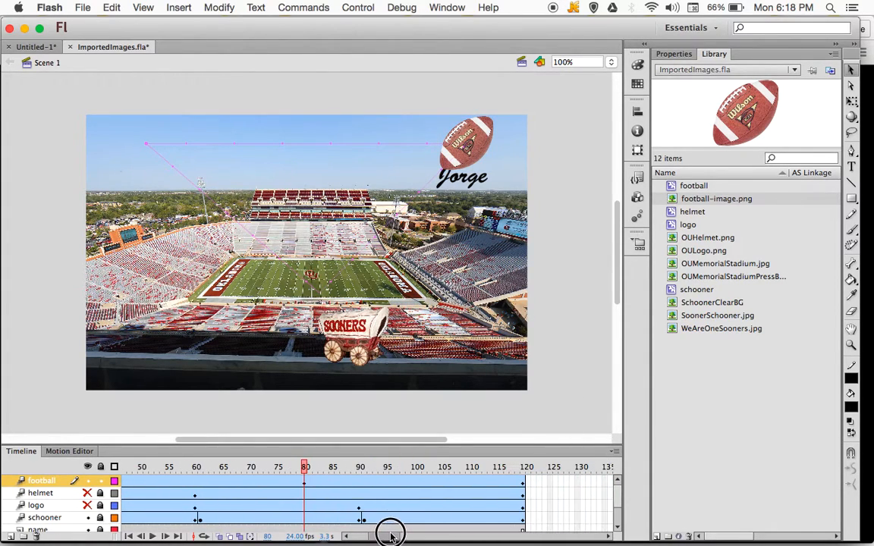
left_click(522, 485)
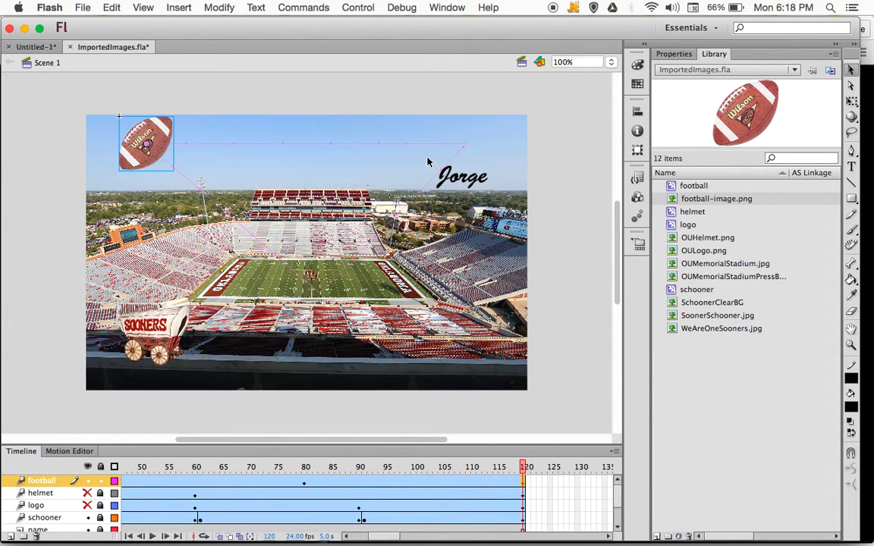
left_click(637, 149)
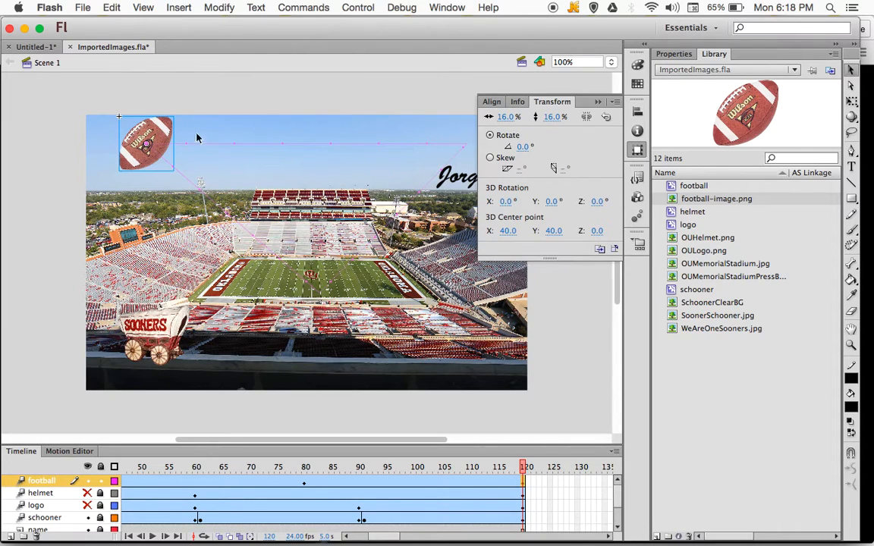
Step: Hide the schooner, name and stadium layers, leaving only the football and its motion path on the stage
left_click_drag(386, 537, 324, 538)
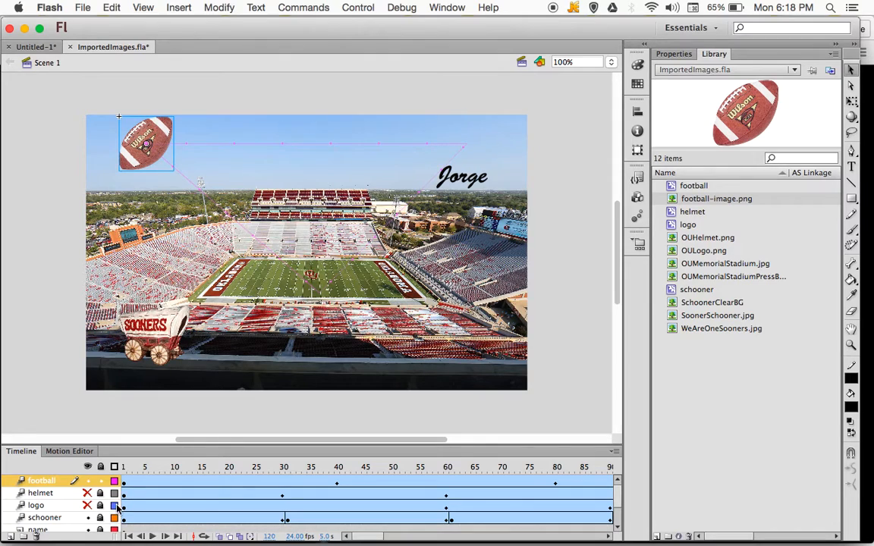
left_click(88, 517)
left_click(88, 531)
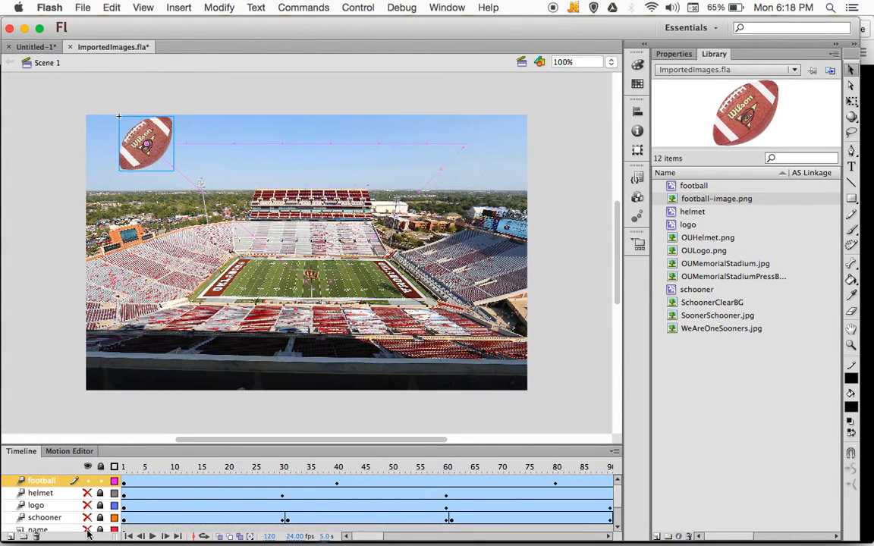
left_click(87, 481)
left_click(87, 481)
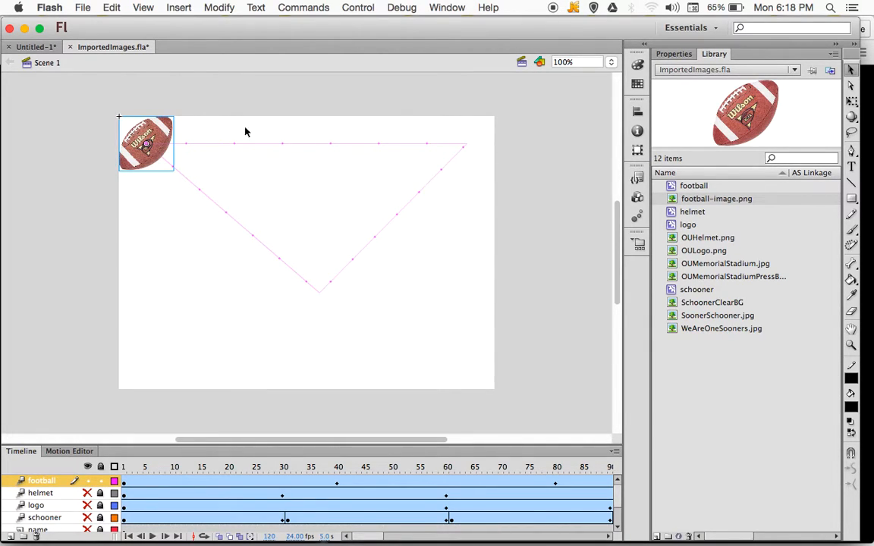
Step: Scrub the isolated football tween from frame 1 to frame 120 to follow its triangular motion path
left_click(125, 468)
left_click_drag(126, 470, 436, 473)
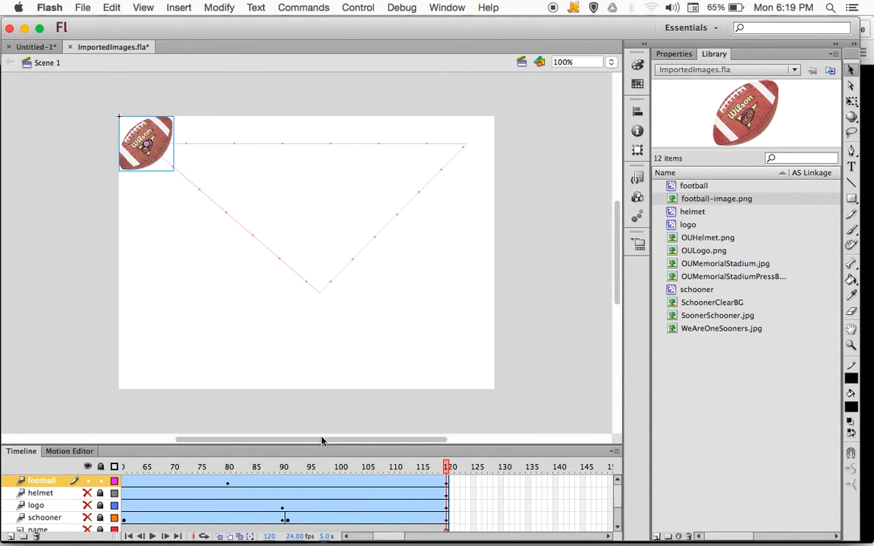
left_click_drag(387, 539, 370, 537)
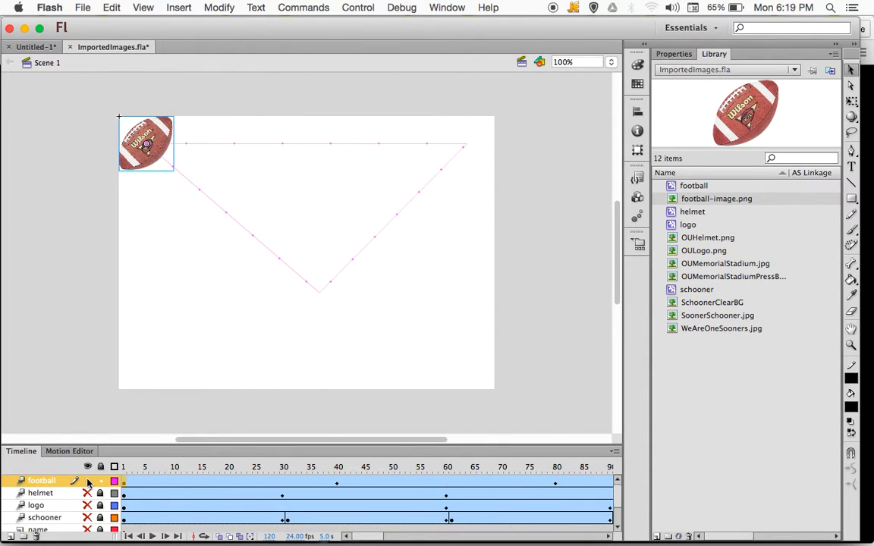
Step: Switch to Chrome to watch the published ImportedImages.swf animation and return to Flash
mouse_move(428, 540)
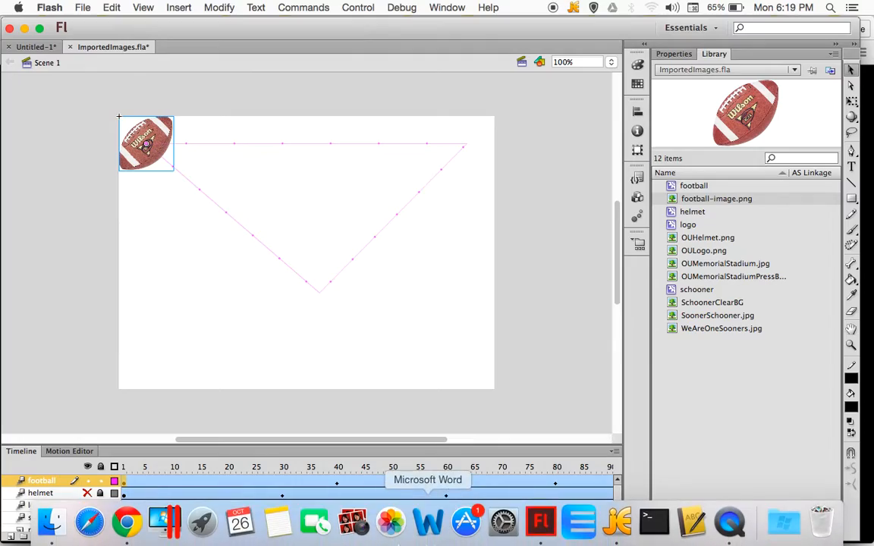
left_click(128, 519)
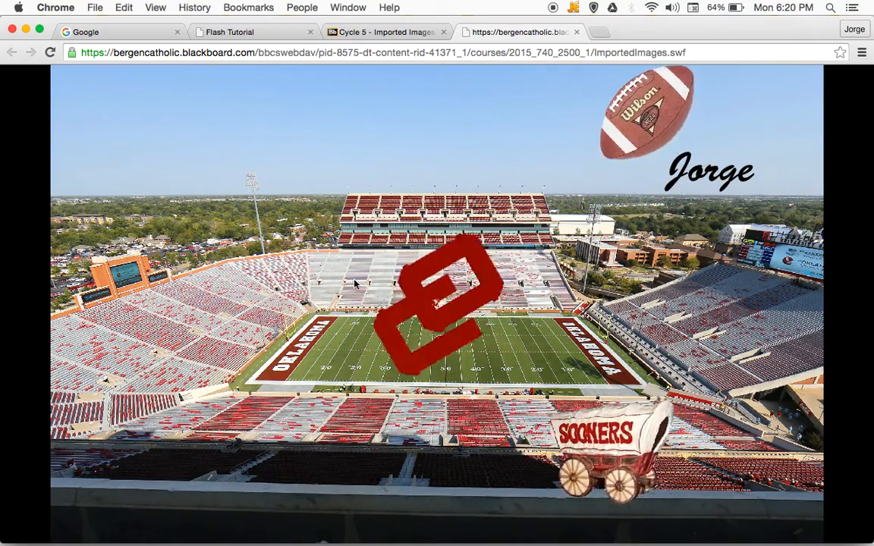
mouse_move(427, 538)
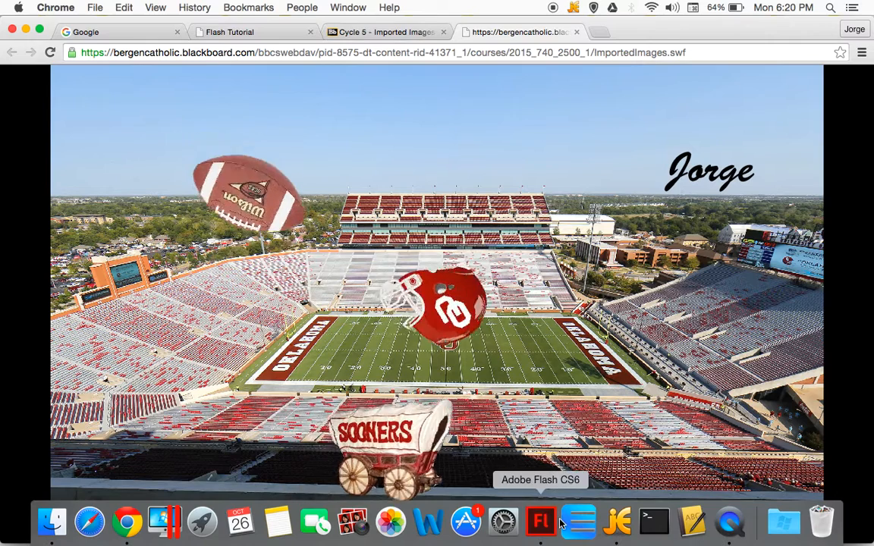
left_click(544, 535)
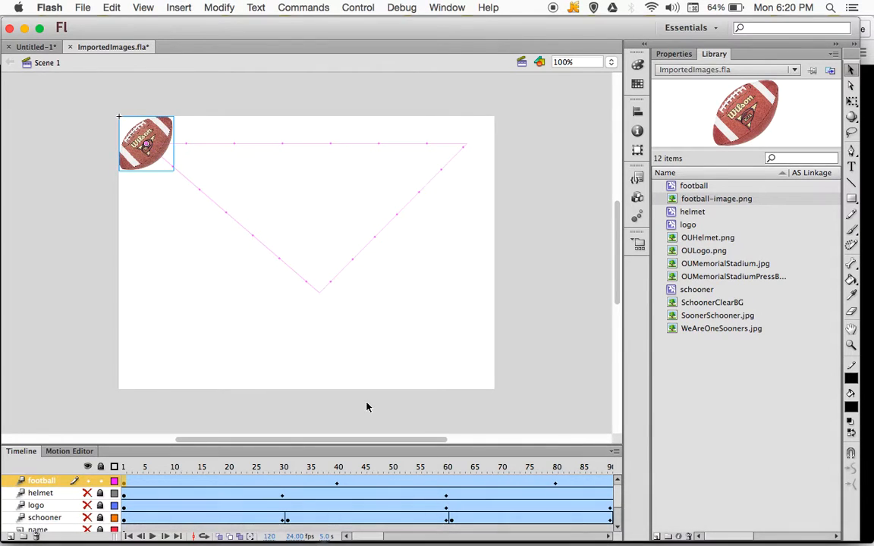
Step: Hide the football layer, show only the helmet, and scrub its tween from frame 1 through keyframes 30 and 60 to frame 120
left_click(88, 483)
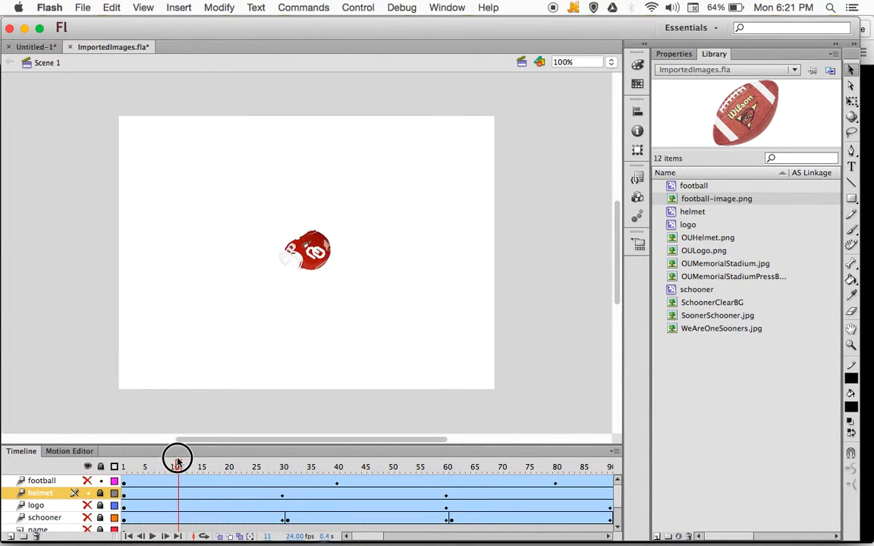
left_click_drag(211, 465, 126, 490)
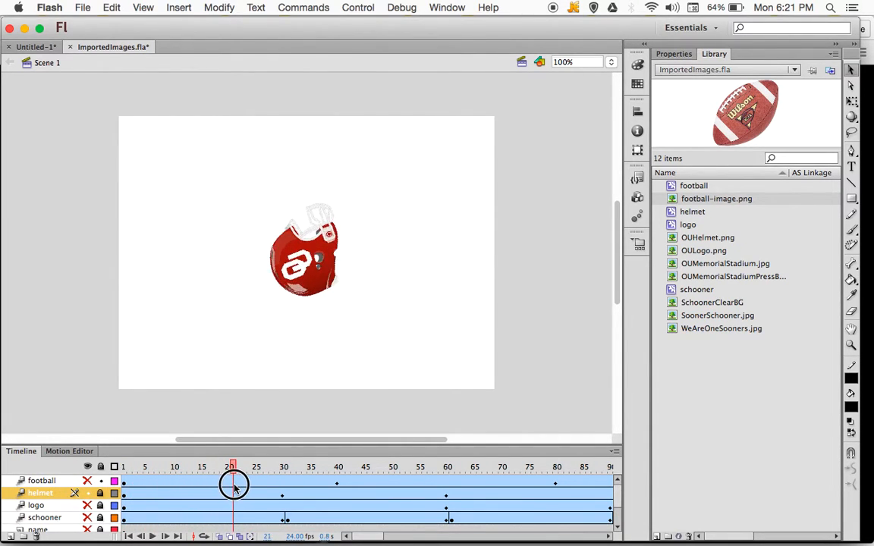
left_click_drag(244, 487, 280, 489)
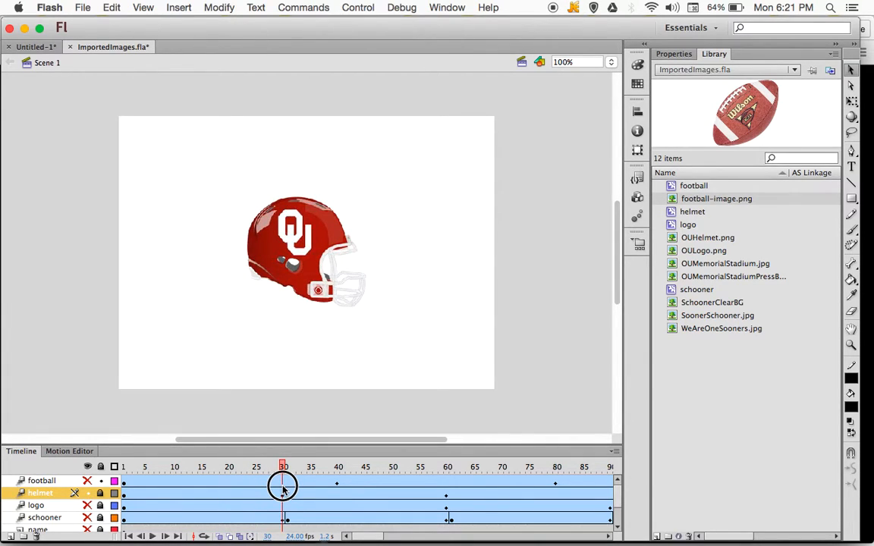
left_click_drag(283, 490, 361, 487)
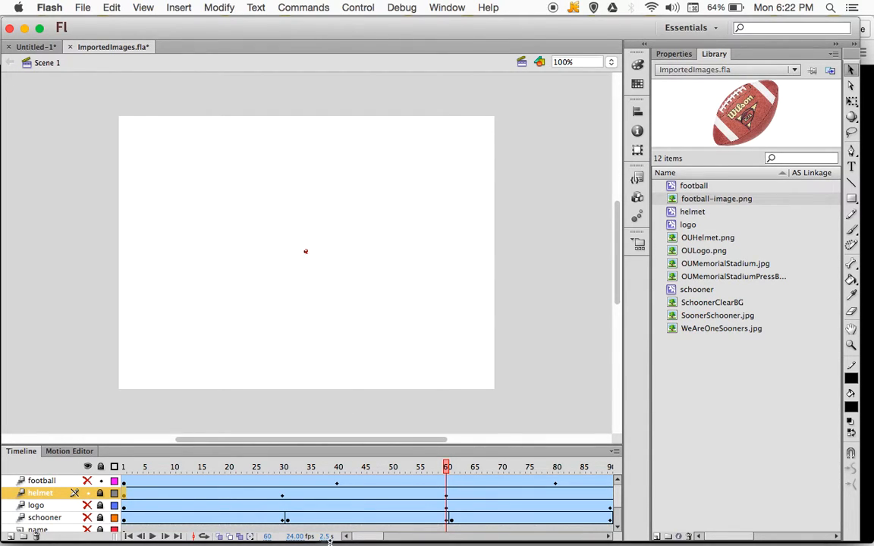
left_click_drag(368, 537, 381, 539)
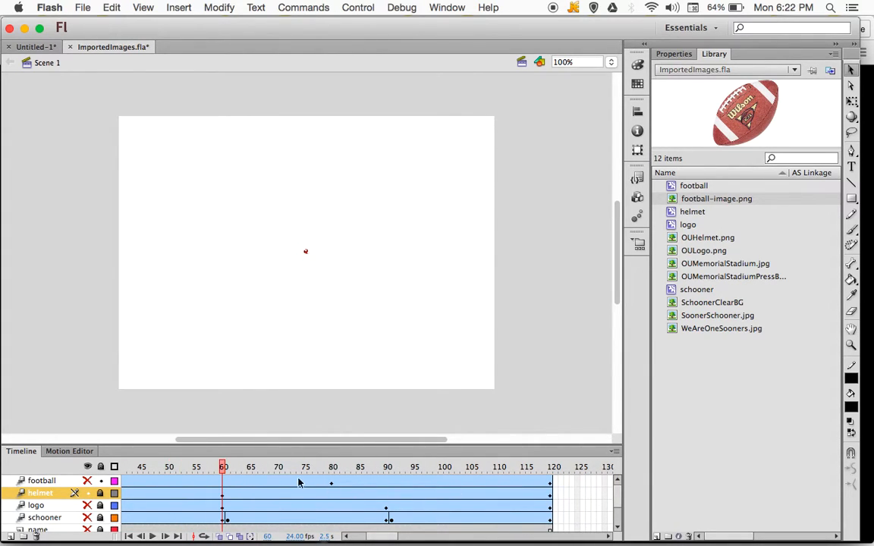
left_click(222, 467)
left_click_drag(222, 467, 551, 499)
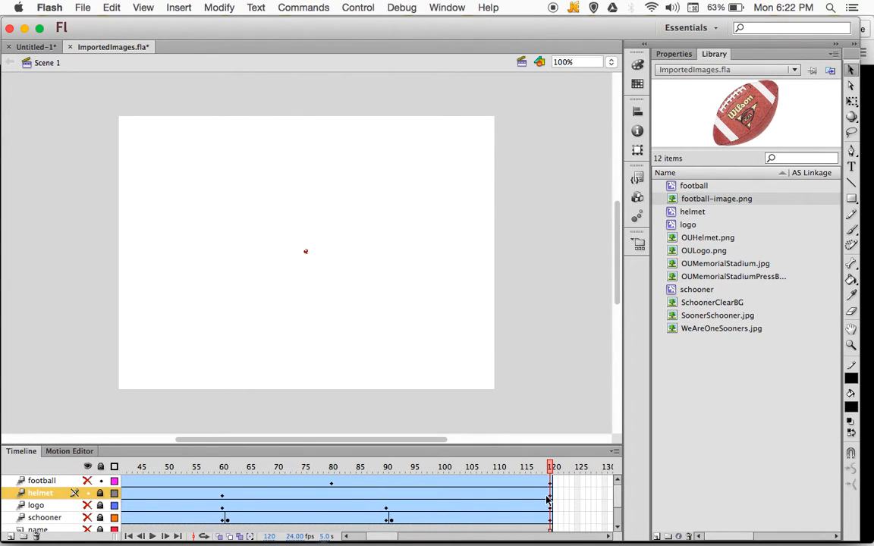
Step: Show only the logo layer and scrub its tween from frame 1 through keyframes 60 and 90 to frame 120
left_click(87, 505)
left_click_drag(387, 541, 333, 534)
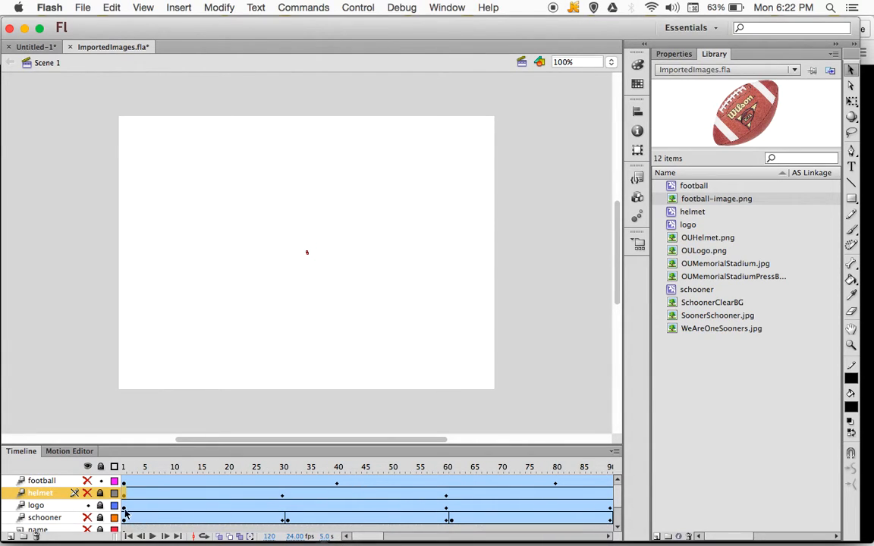
left_click(126, 508)
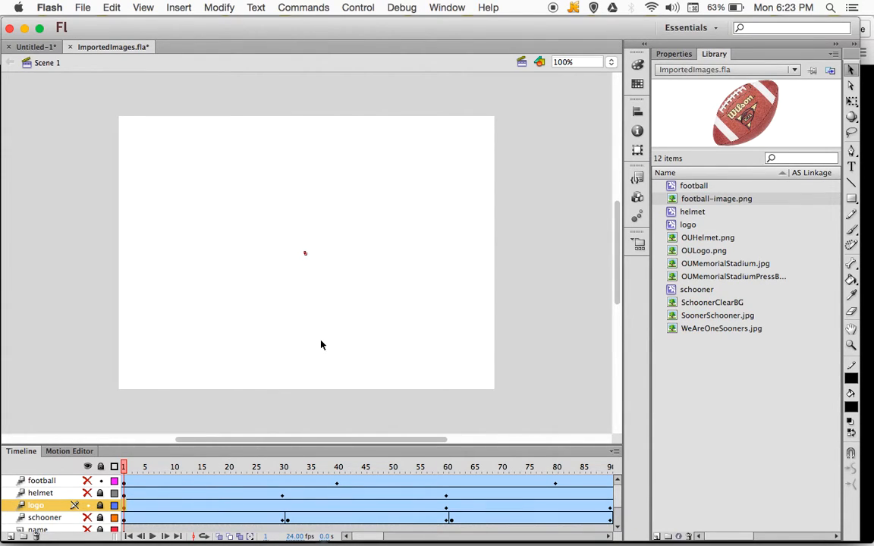
left_click_drag(125, 467, 447, 482)
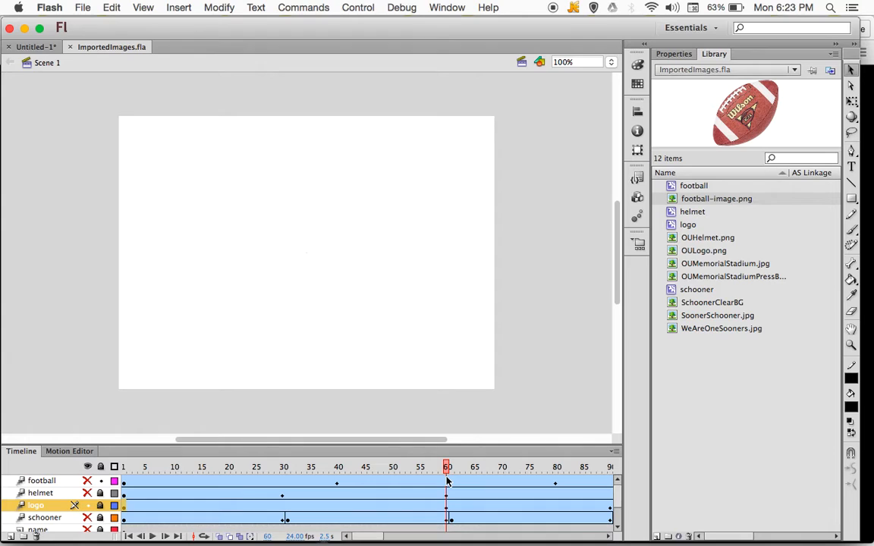
left_click_drag(446, 467, 544, 467)
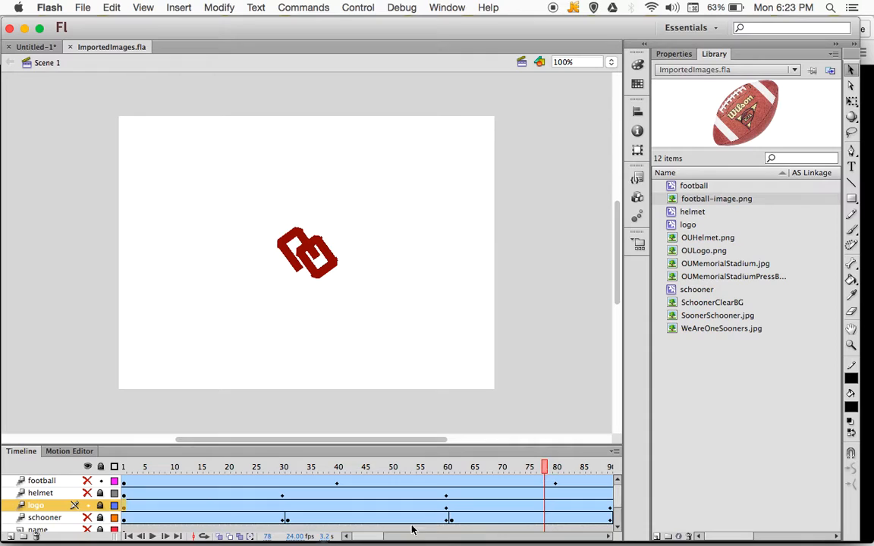
scroll(370, 540, "right", 5)
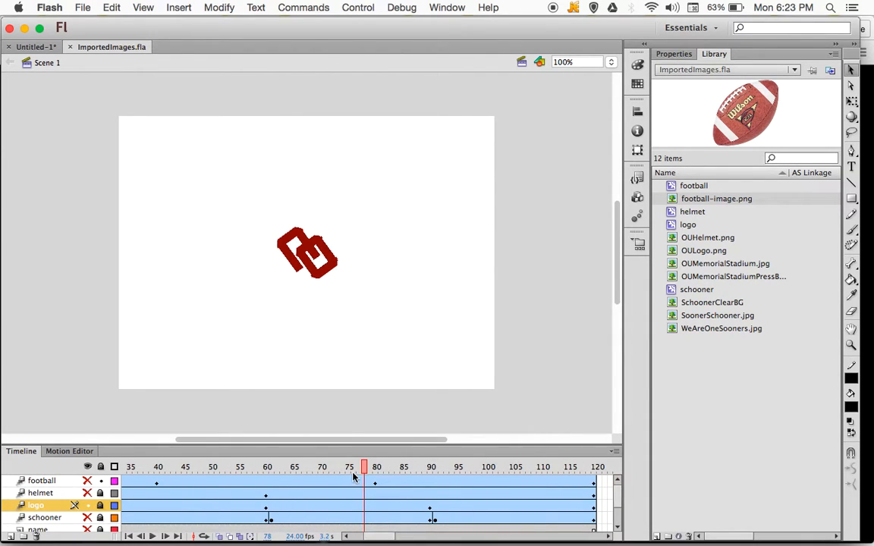
left_click_drag(366, 464, 431, 465)
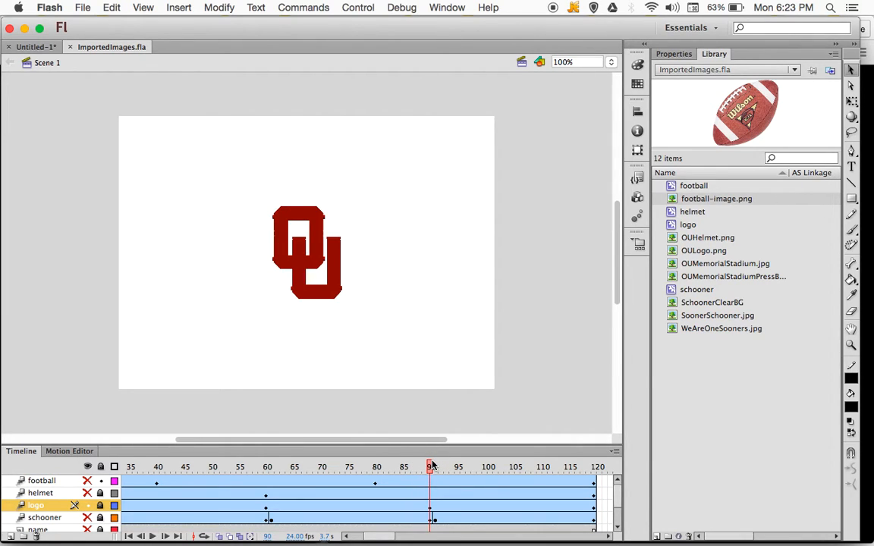
left_click(430, 470)
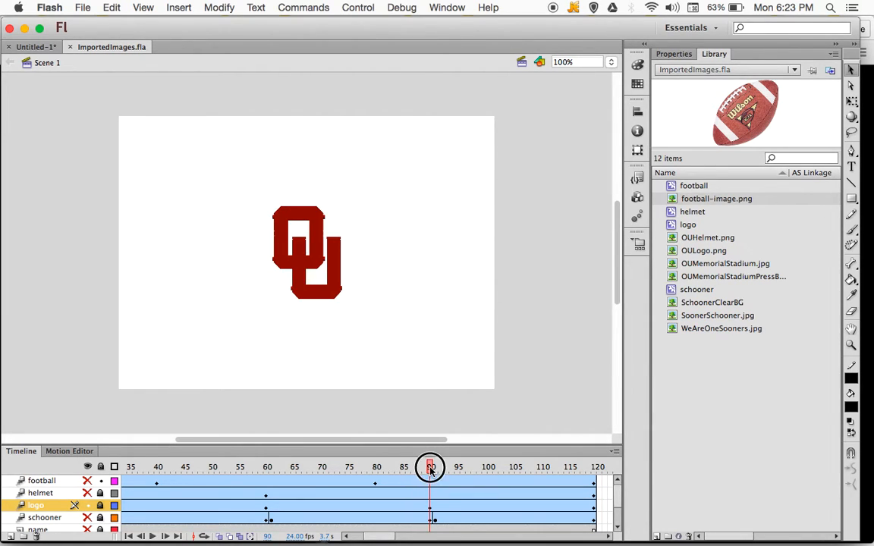
left_click_drag(430, 469, 598, 472)
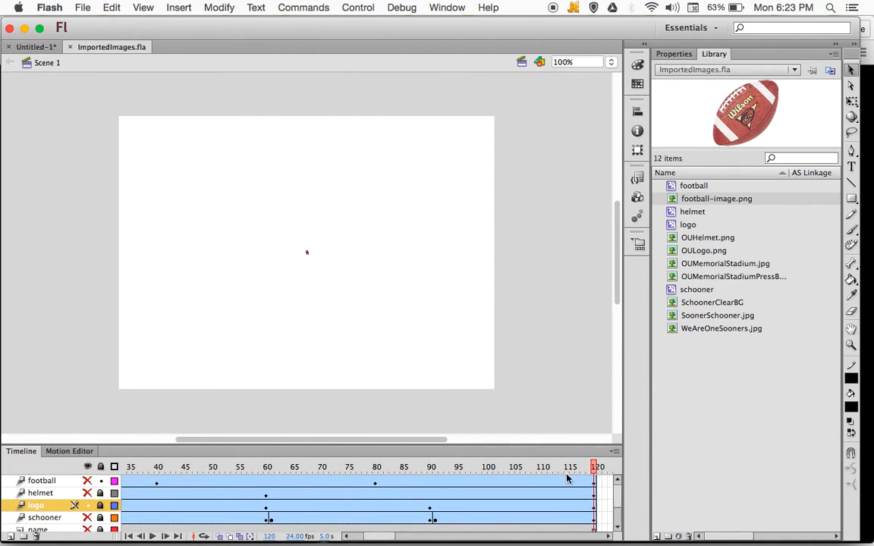
Step: Show the helmet layer together with the logo, scrub both tweens from frame 1 to frame 120, and play them back on the stage
left_click(87, 493)
left_click_drag(375, 540, 353, 536)
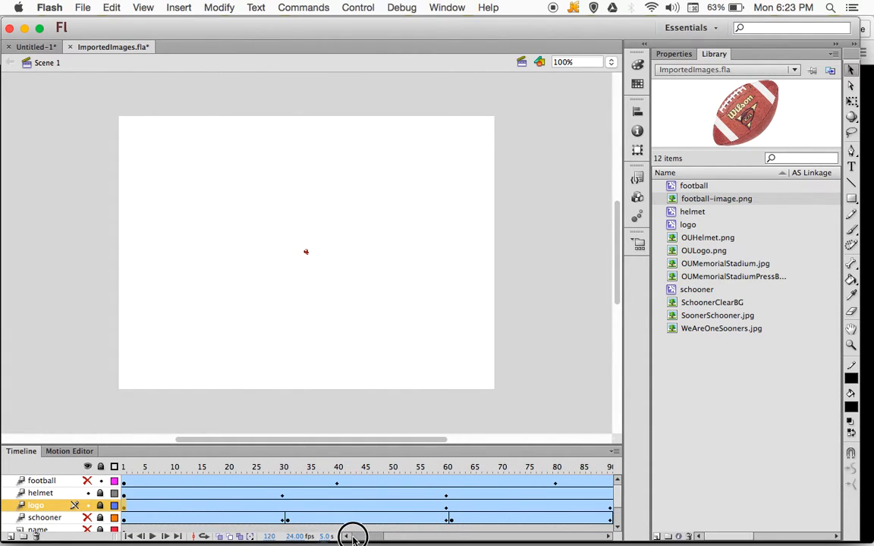
left_click(124, 506)
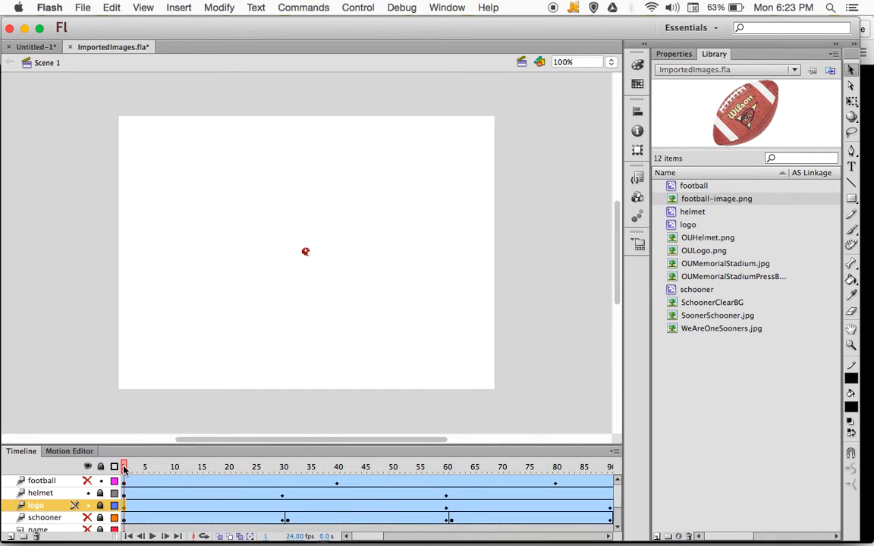
left_click_drag(124, 468, 446, 468)
scroll(384, 530, "right", 10)
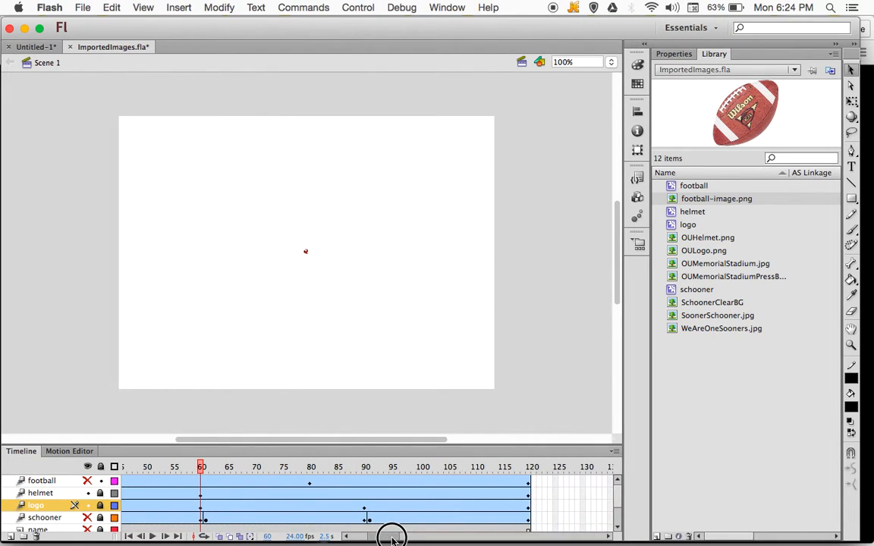
left_click(201, 468)
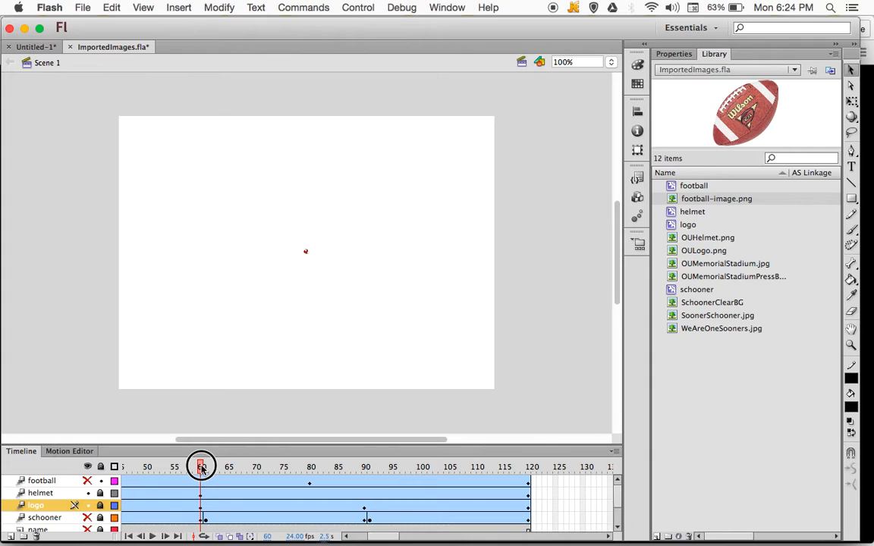
left_click_drag(201, 468, 532, 494)
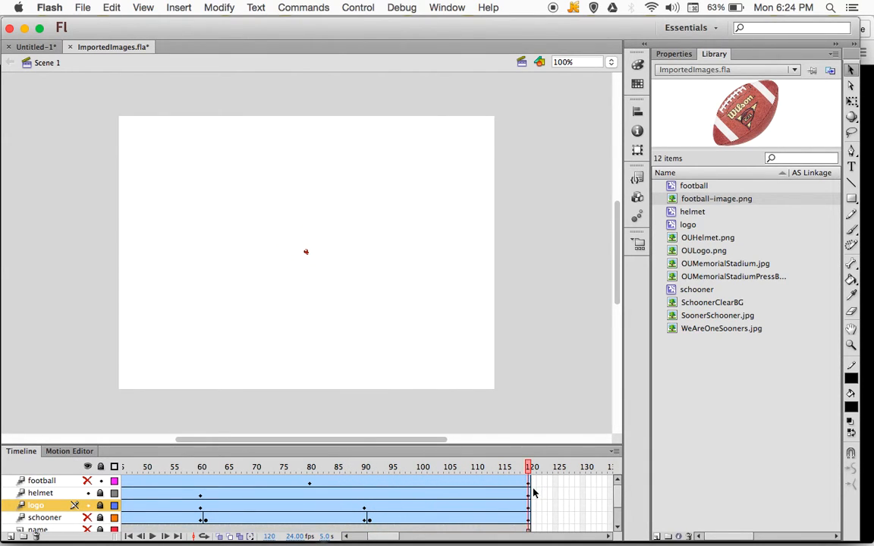
key("Return")
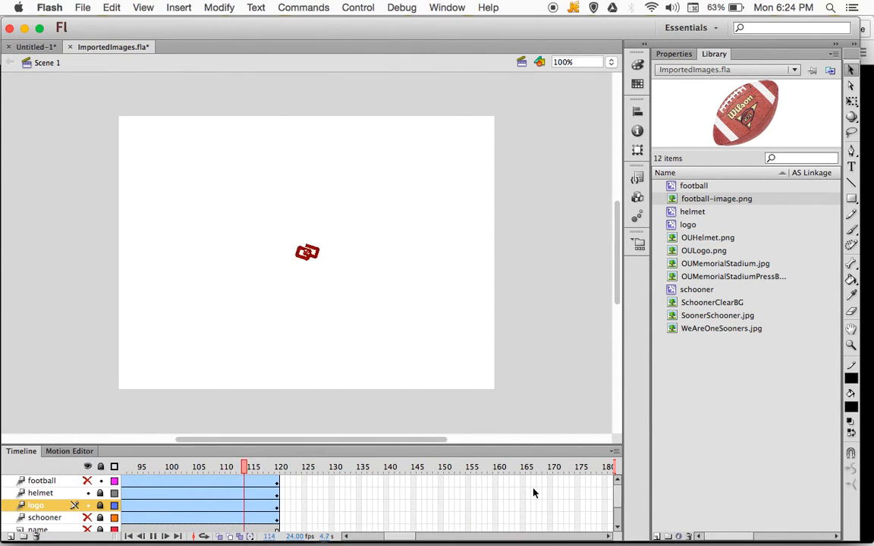
key("Return")
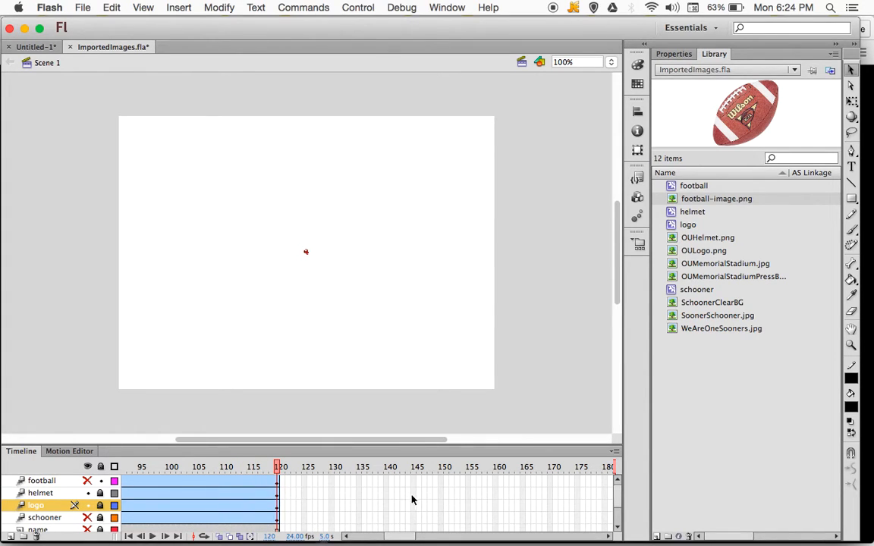
Step: Show the football, schooner, name and stadium layers again, and toggle the mask layer on and back off
left_click(88, 480)
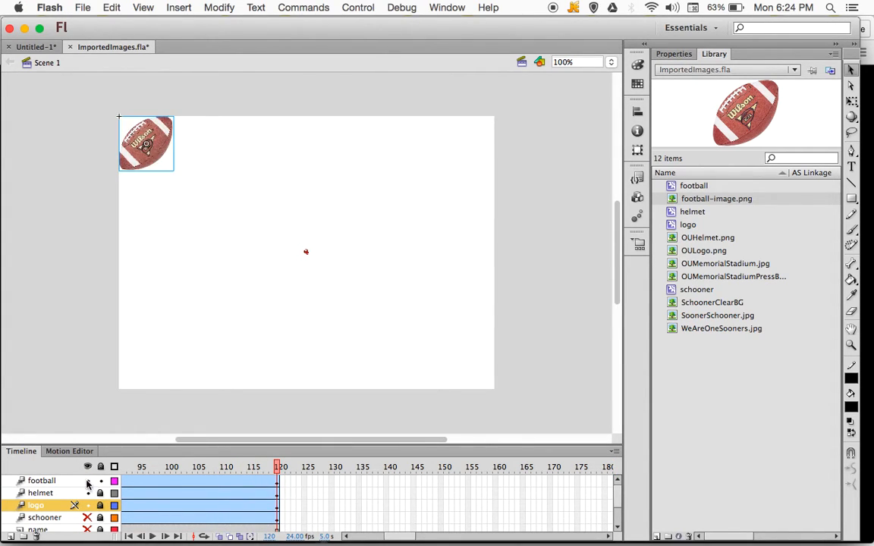
left_click(87, 517)
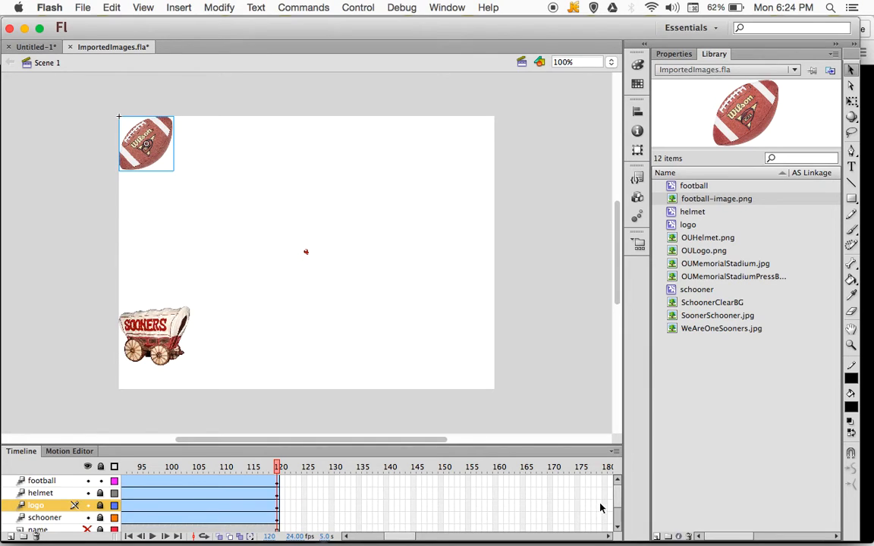
left_click(617, 528)
left_click(87, 506)
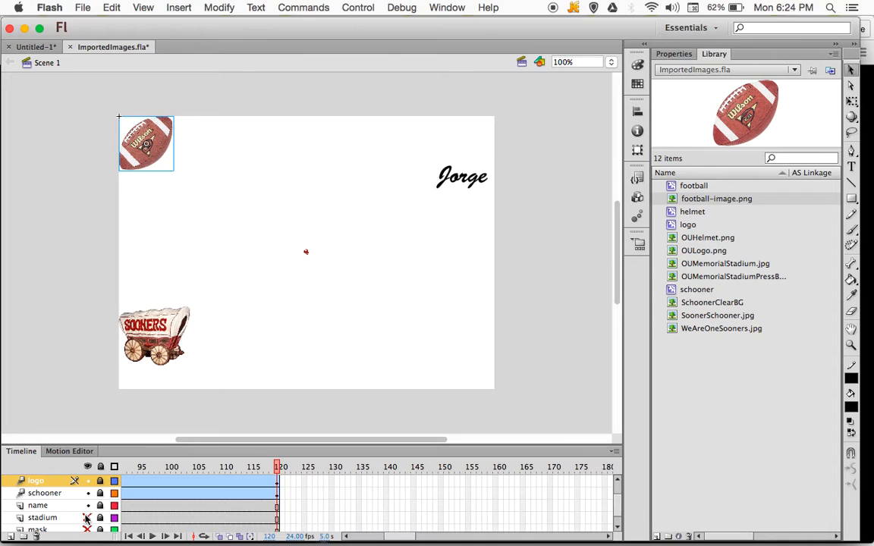
left_click(87, 517)
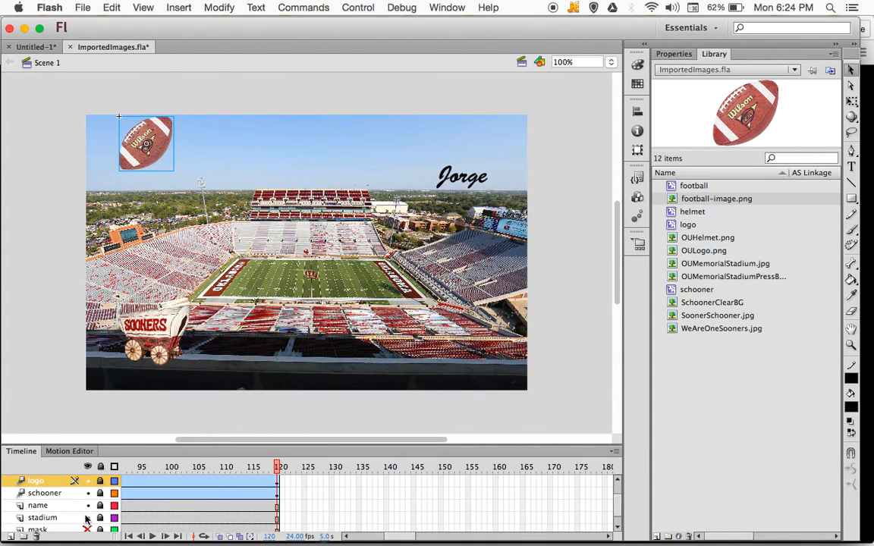
left_click(617, 528)
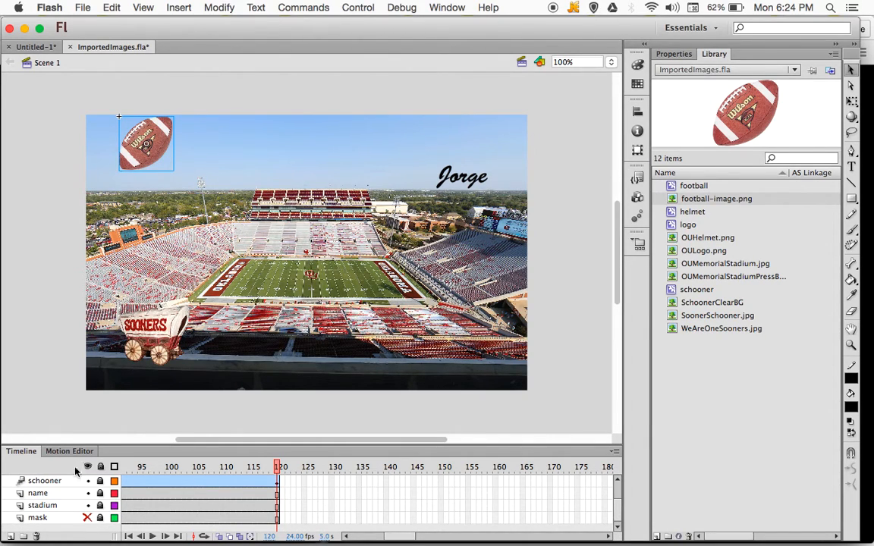
left_click_drag(404, 534, 364, 536)
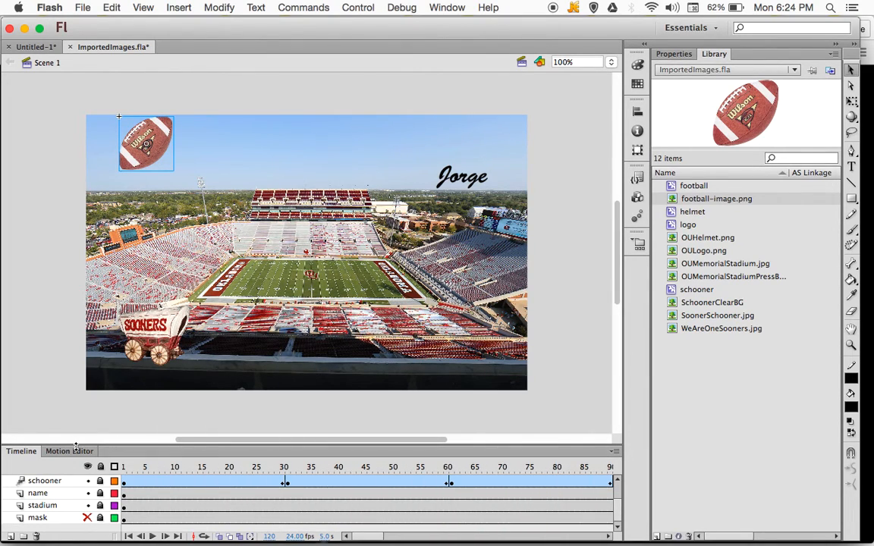
left_click(87, 518)
left_click(87, 518)
Step: Play the complete animation on the stage, and test the movie as ImportedImages.swf in its own preview window
key("Return")
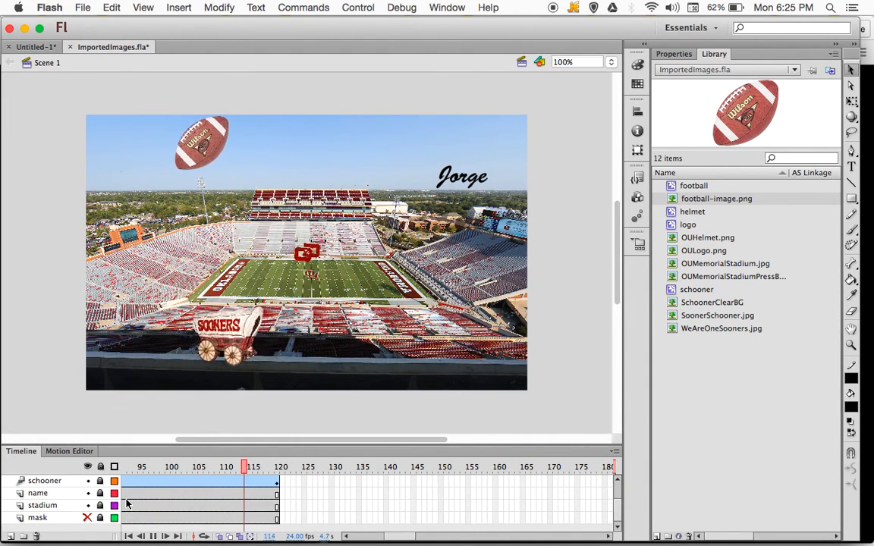
key("Return")
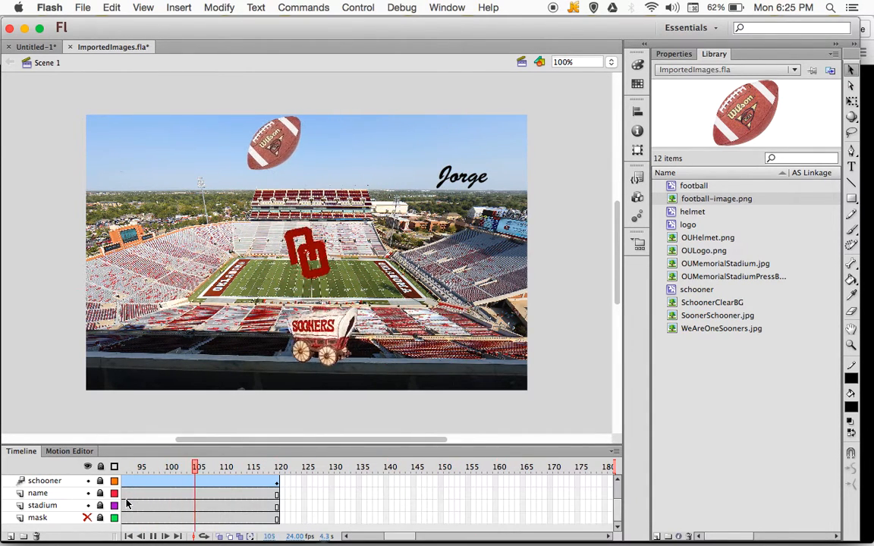
key("super+Return")
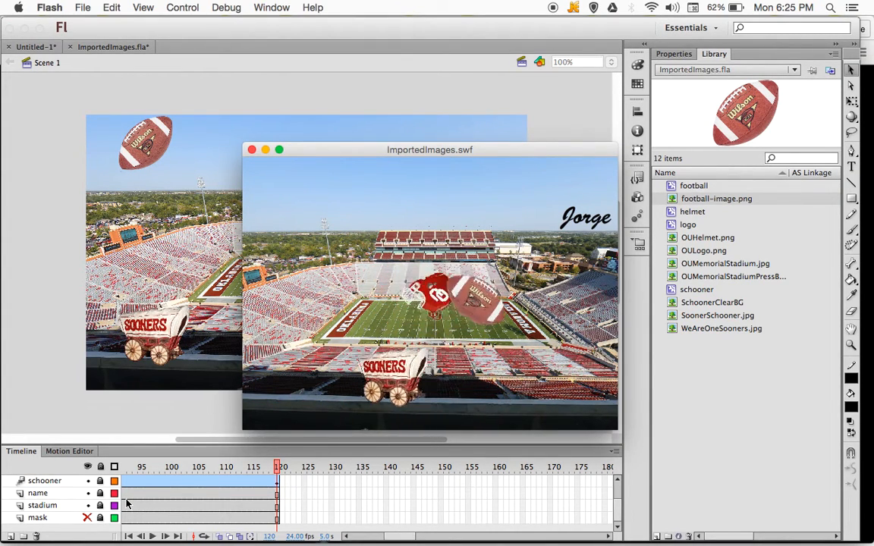
left_click_drag(367, 148, 312, 140)
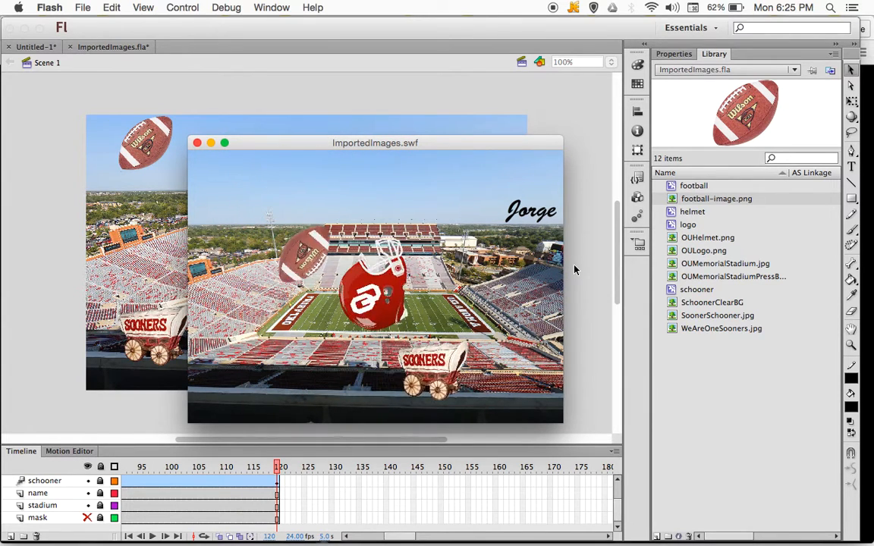